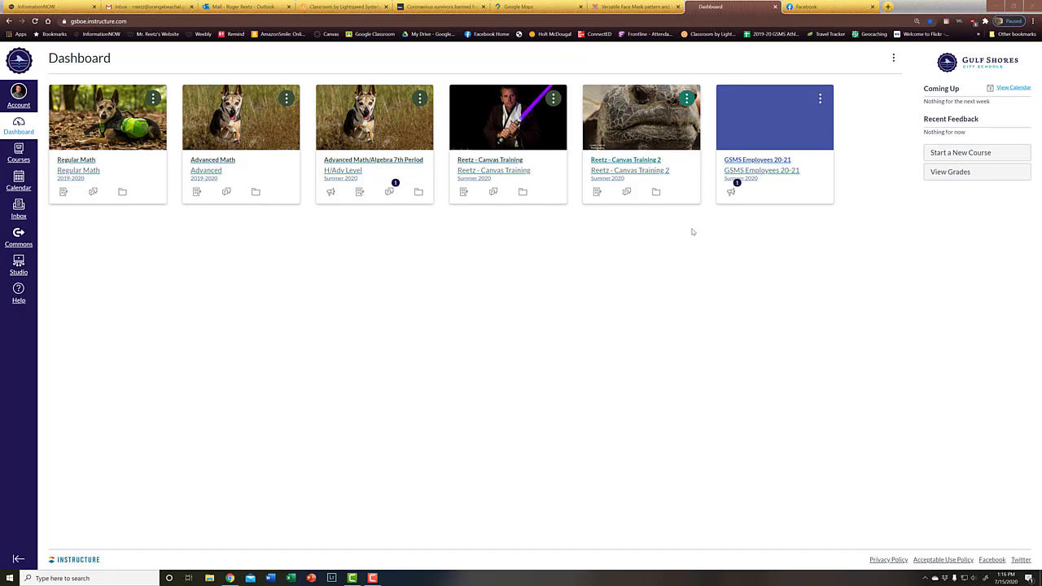
Peek into GSMS Employees 20-21 and Reetz - Canvas Training 2, then open Advanced Math/Algebra 7th Period
left_click(755, 161)
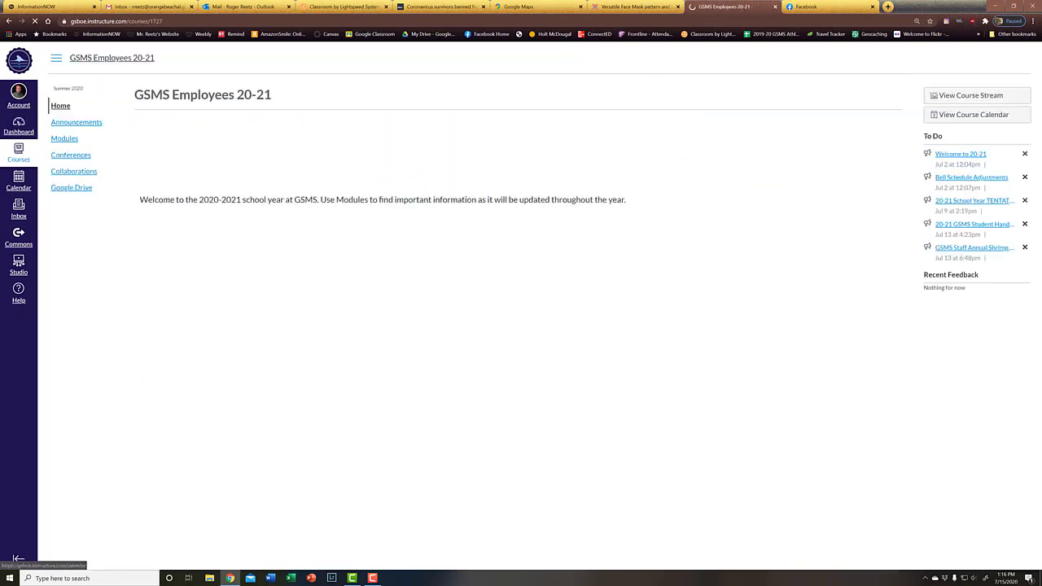
key("alt+Left")
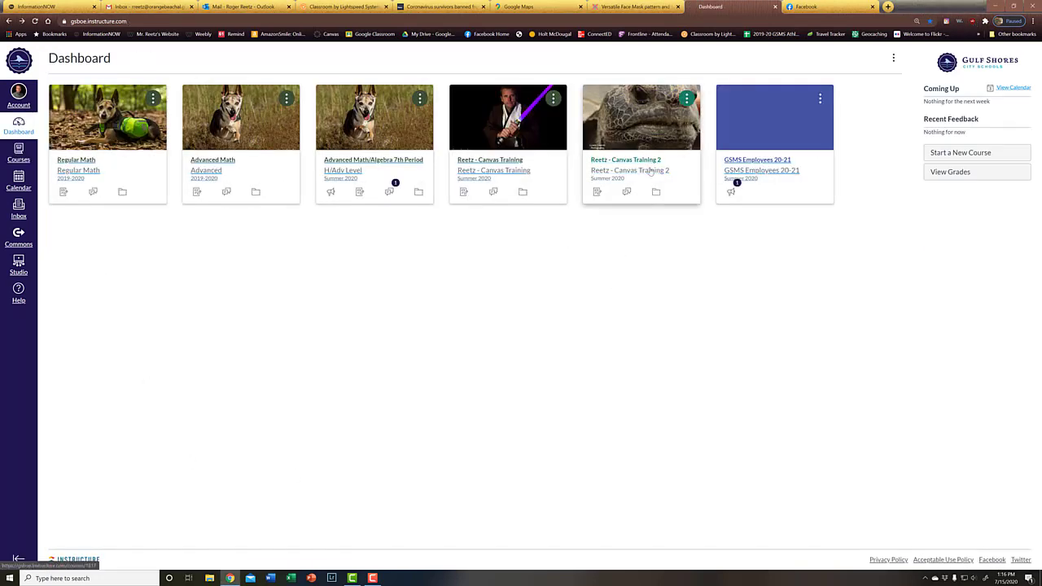
left_click(630, 160)
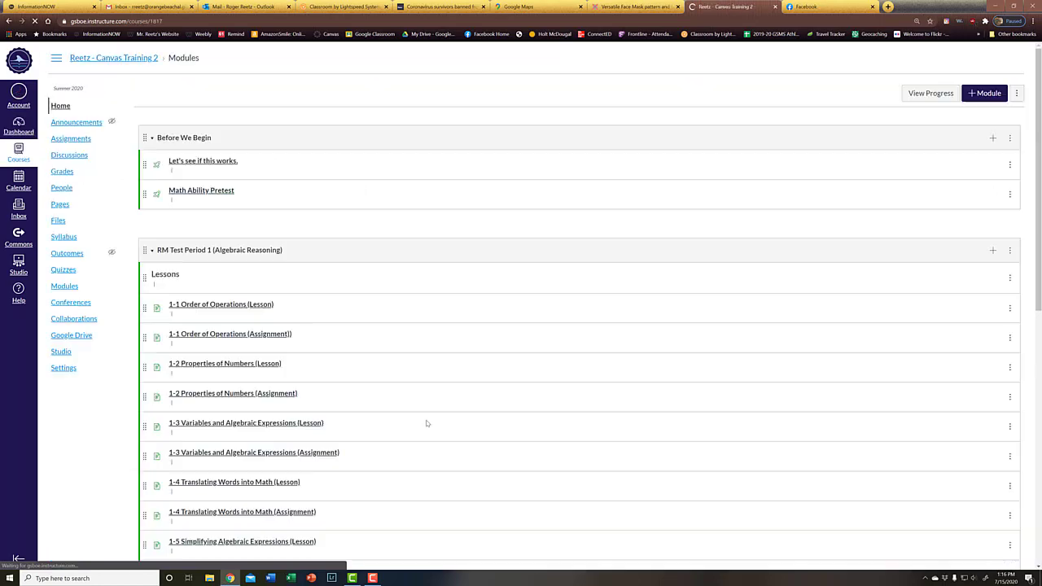
scroll(415, 379, "down", 10)
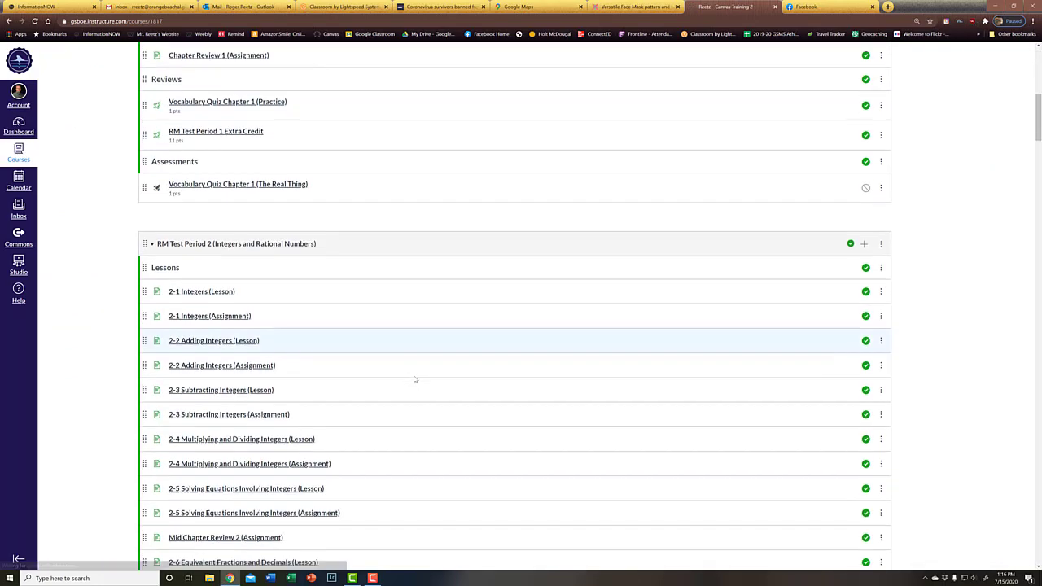
scroll(413, 378, "down", 4)
scroll(414, 379, "up", 12)
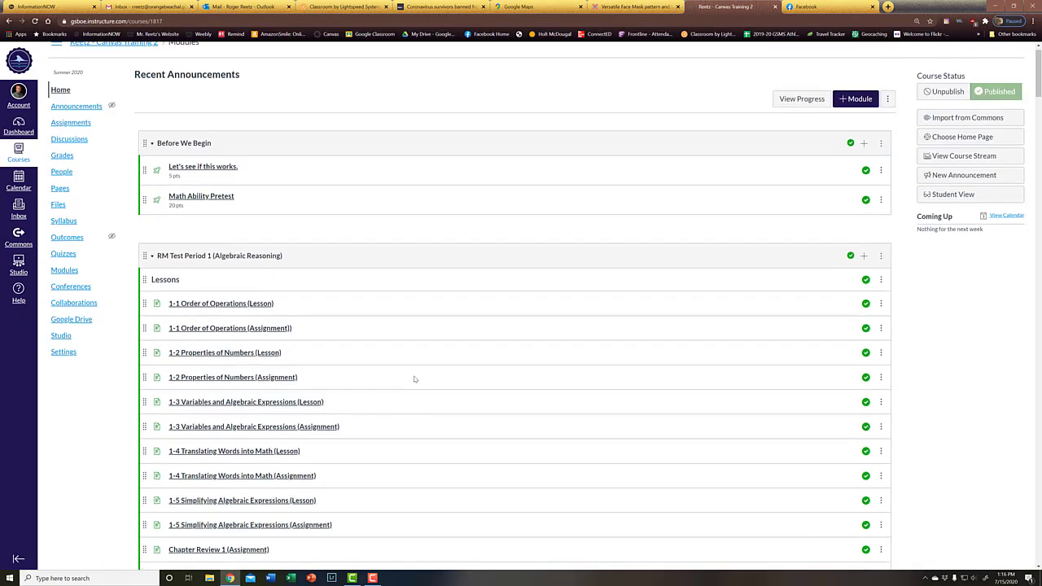
key("alt+Left")
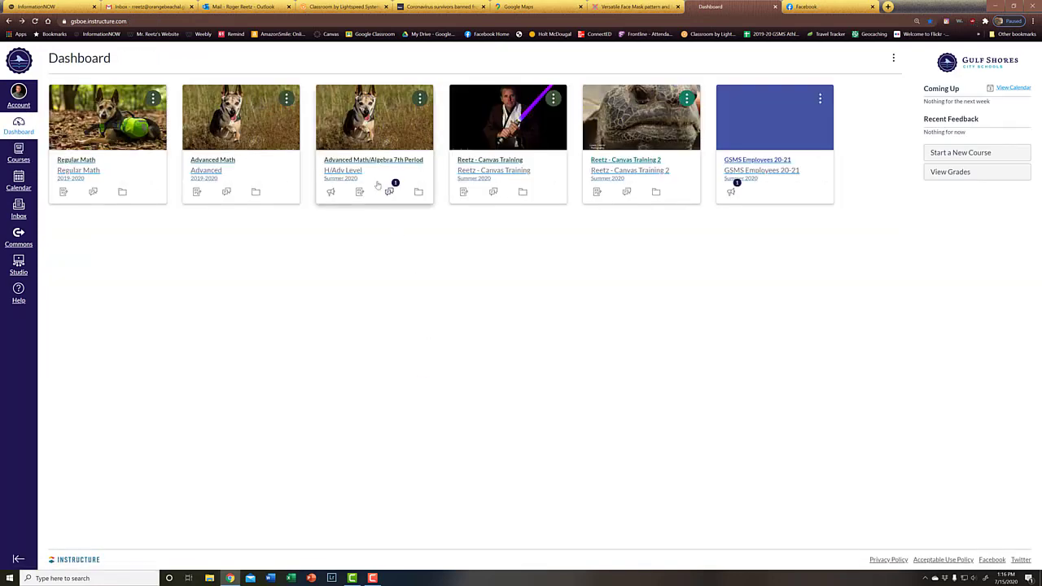
left_click(372, 160)
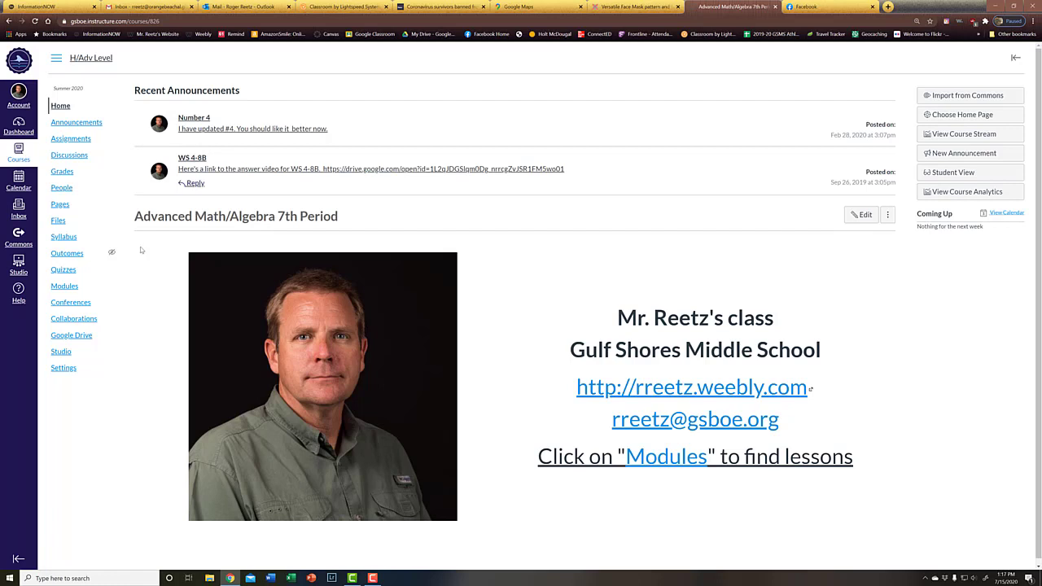
Go back to the Dashboard and open Advanced Math/Algebra 7th Period in a background tab
left_click(23, 127)
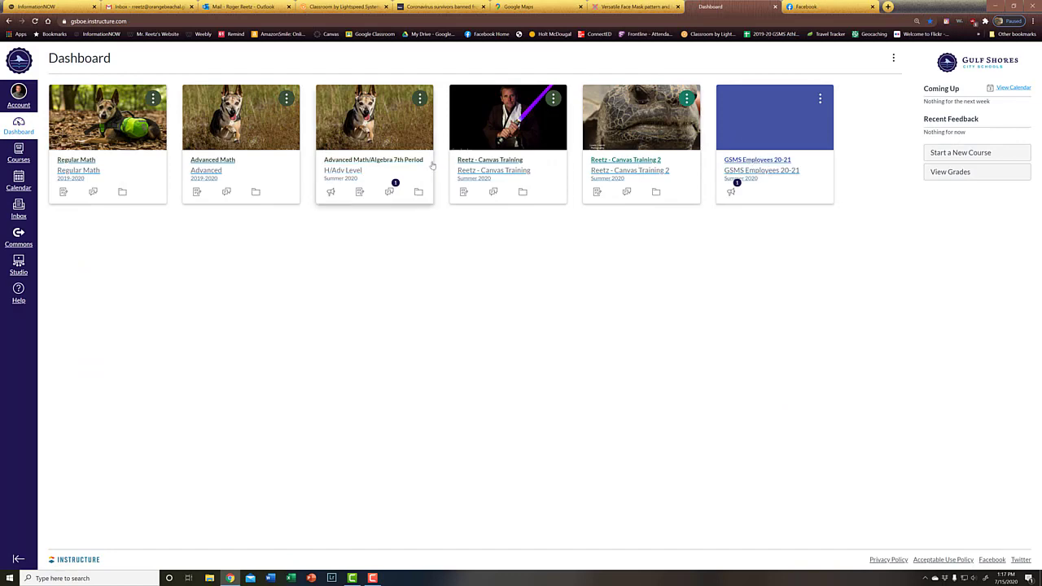
middle_click(350, 167)
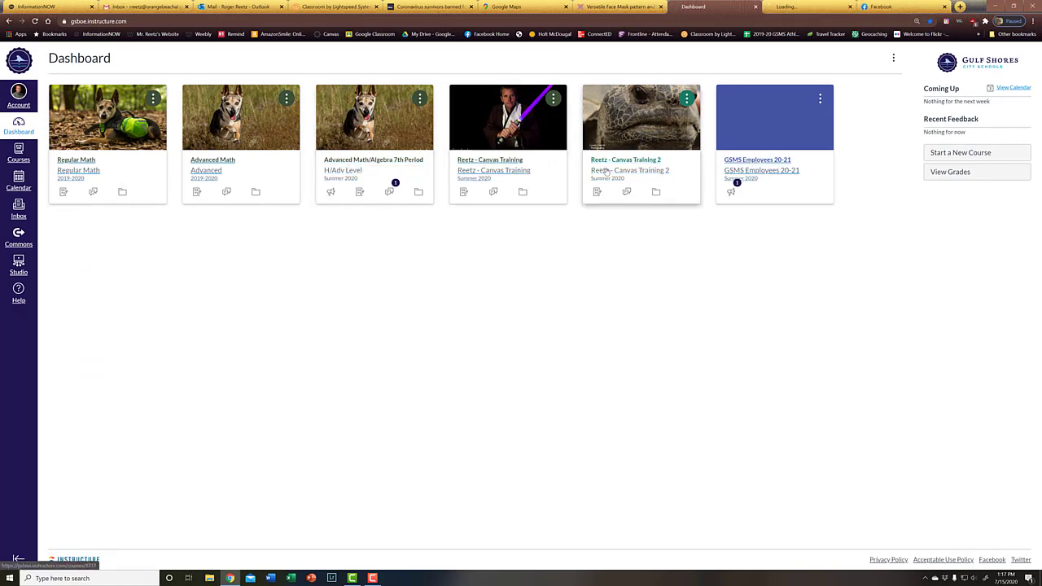
In Reetz - Canvas Training 2 Modules, add a new page 'Welcome' to Before We Begin
left_click(620, 161)
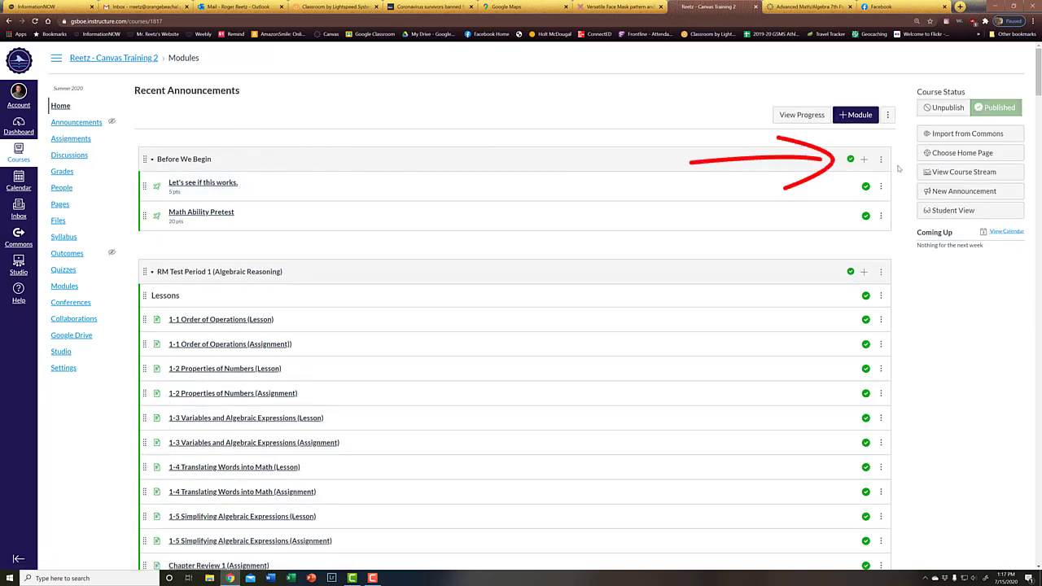
left_click(864, 162)
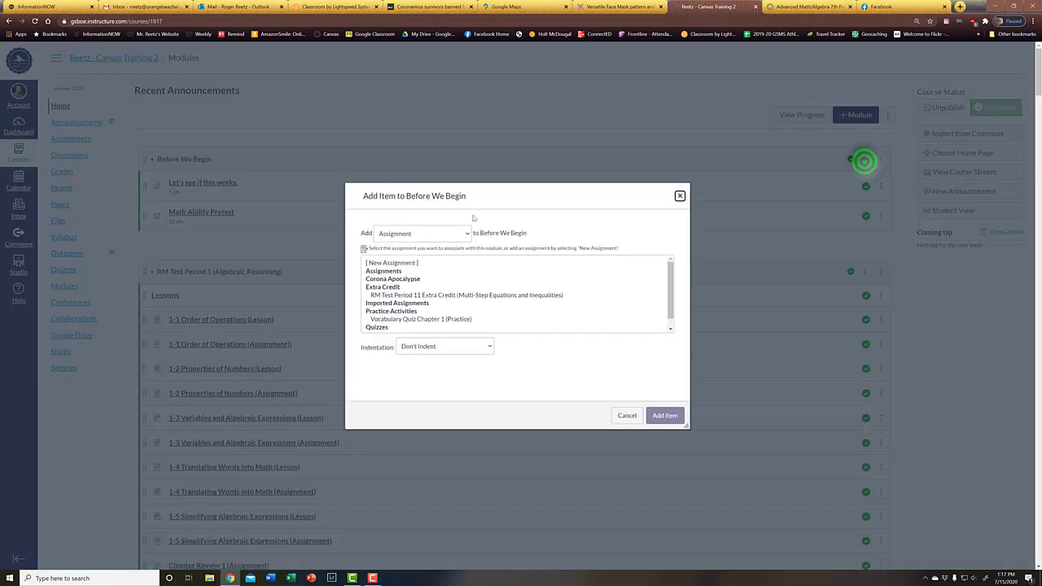
left_click(448, 234)
left_click(420, 270)
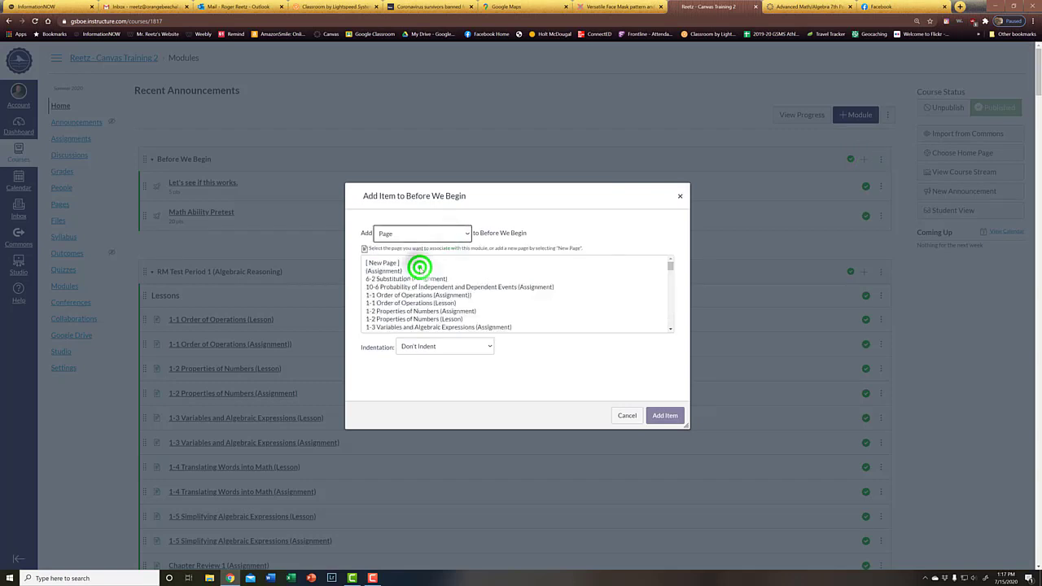
left_click(372, 262)
left_click(408, 349)
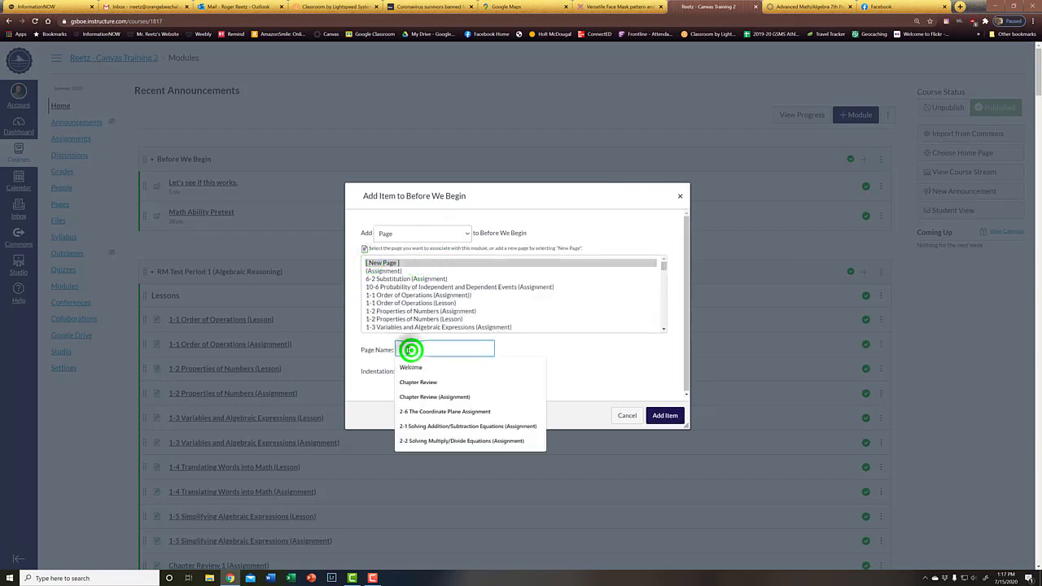
left_click(411, 367)
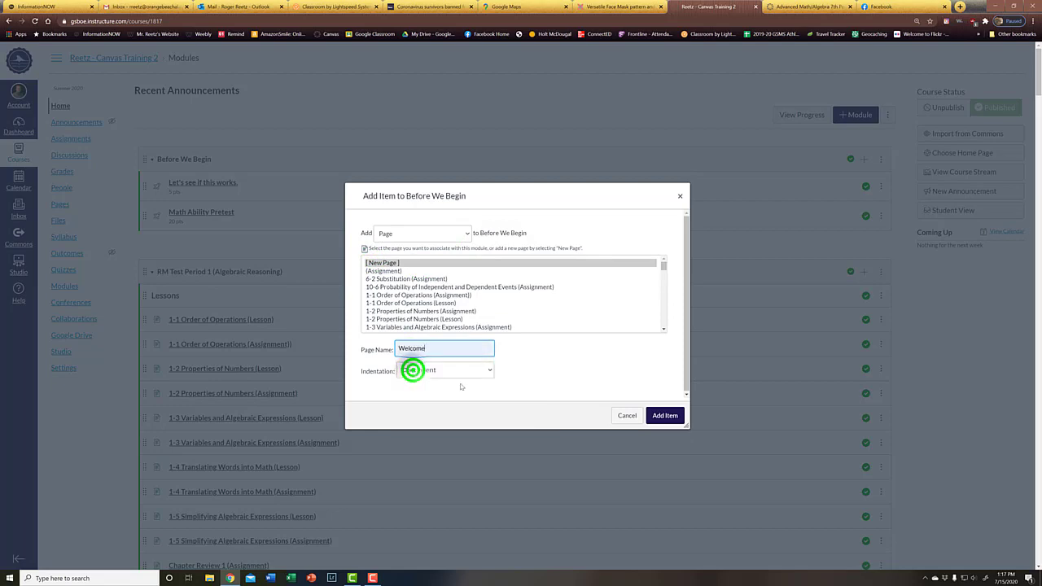
left_click(671, 412)
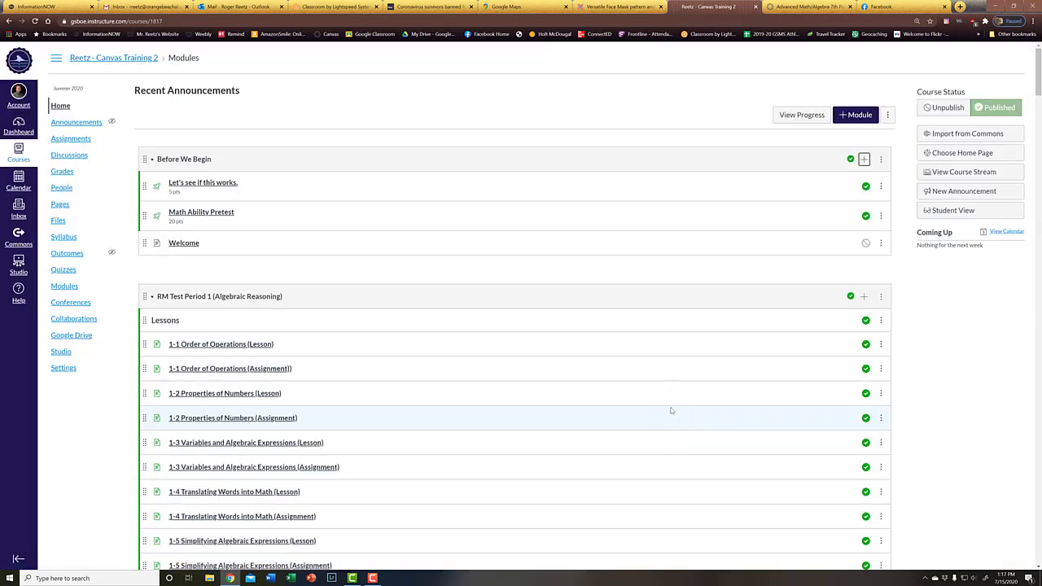
Open the Welcome page from the Before We Begin module and put it into edit mode
key("ctrl+plus")
key("ctrl+plus")
key("ctrl+plus")
key("ctrl+plus")
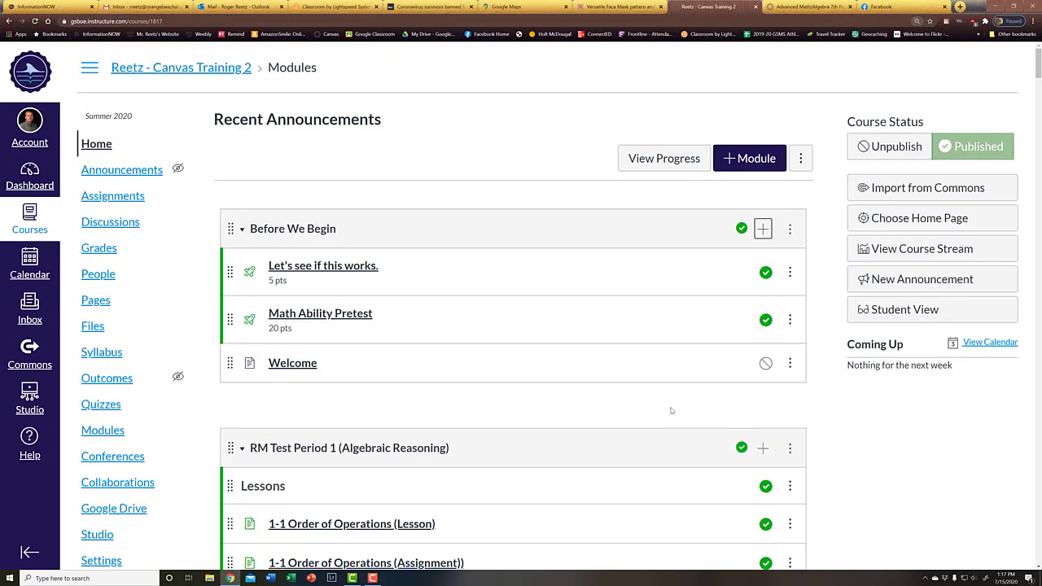
key("ctrl+minus")
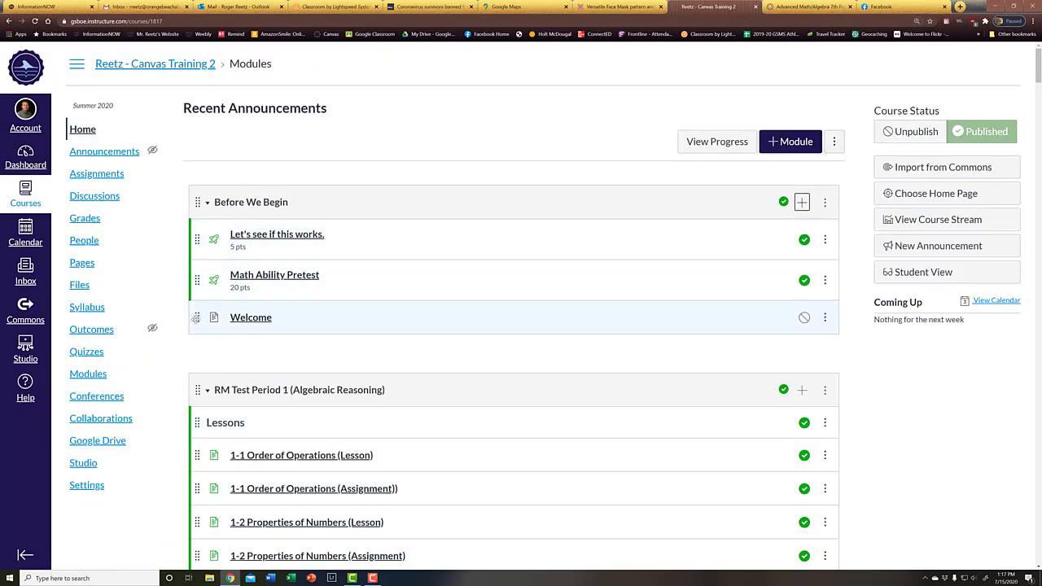
left_click_drag(196, 318, 195, 236)
left_click(243, 236)
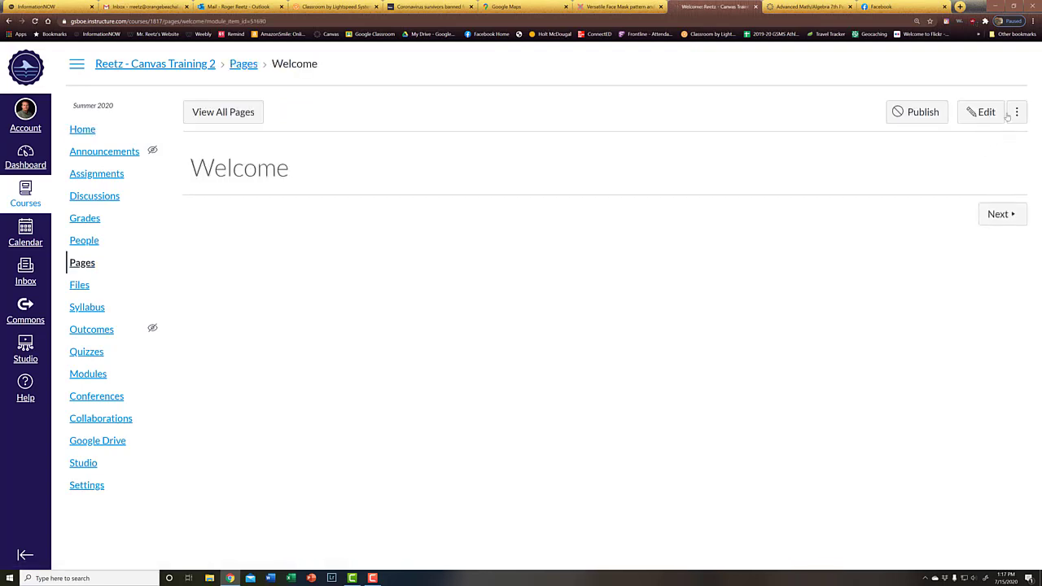
left_click(987, 111)
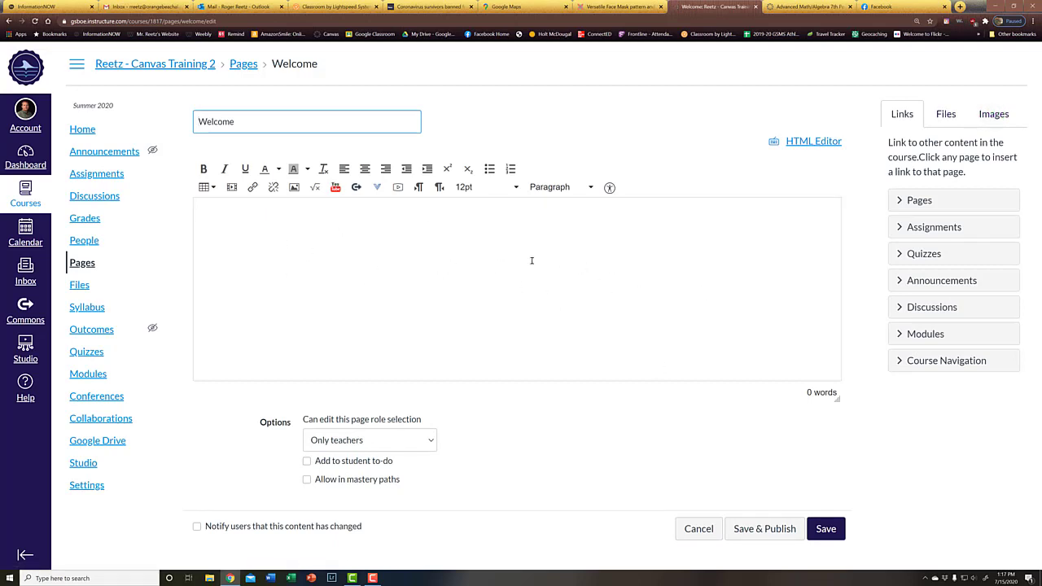
Insert a three-column, one-row table, adjust its column widths, then delete it
left_click(204, 186)
mouse_move(216, 207)
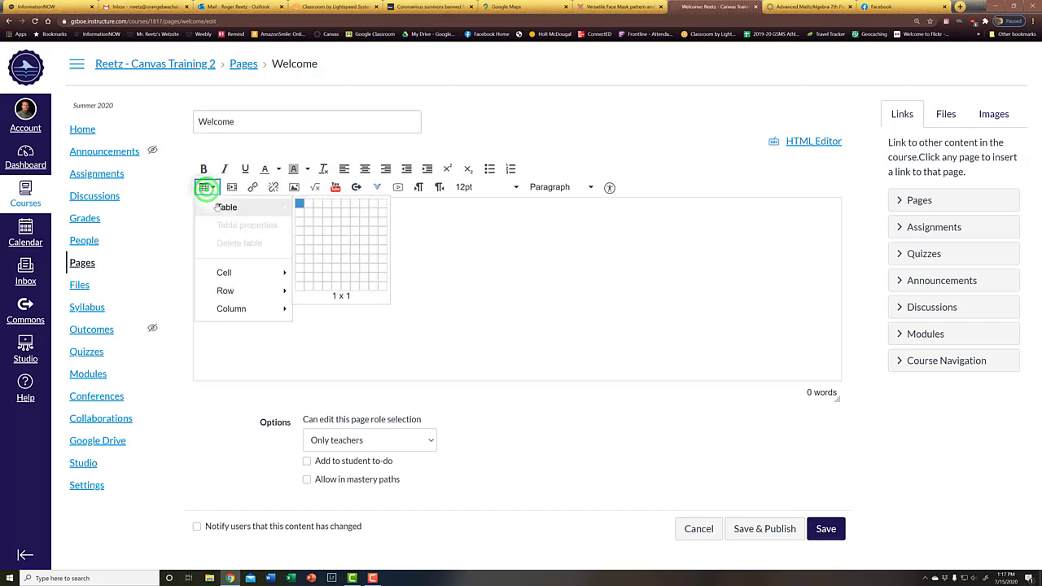
left_click(318, 205)
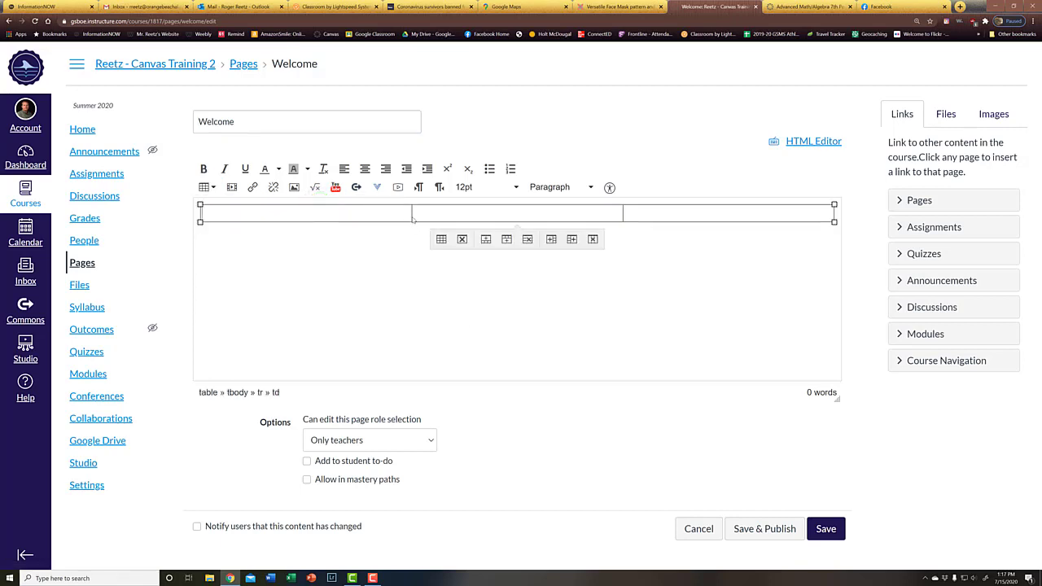
left_click_drag(413, 216, 499, 218)
left_click_drag(623, 218, 515, 218)
left_click(626, 220)
left_click(461, 239)
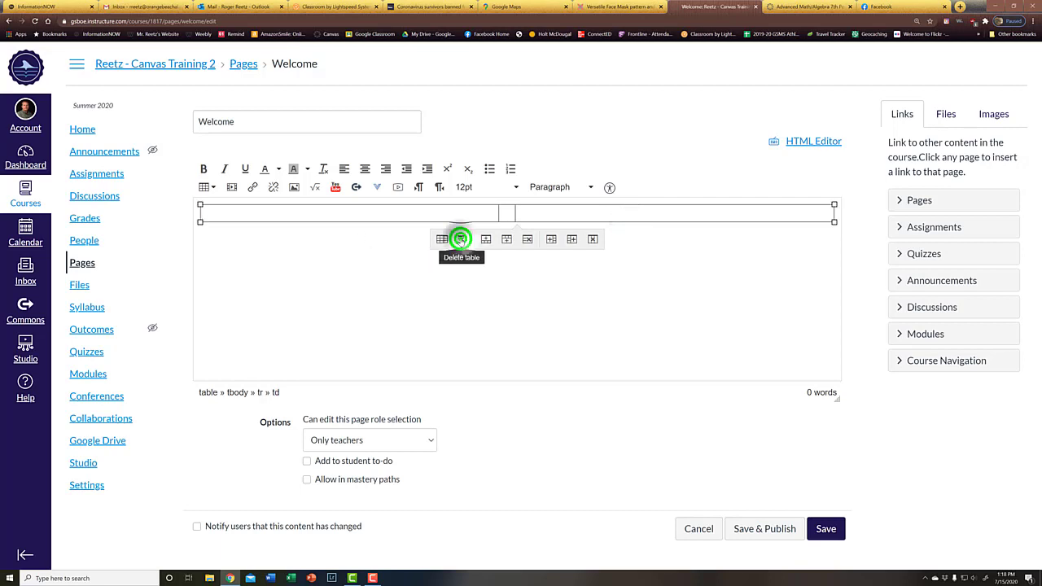
Insert a two-column, one-row table and place the cursor in its first cell
left_click(205, 188)
mouse_move(228, 207)
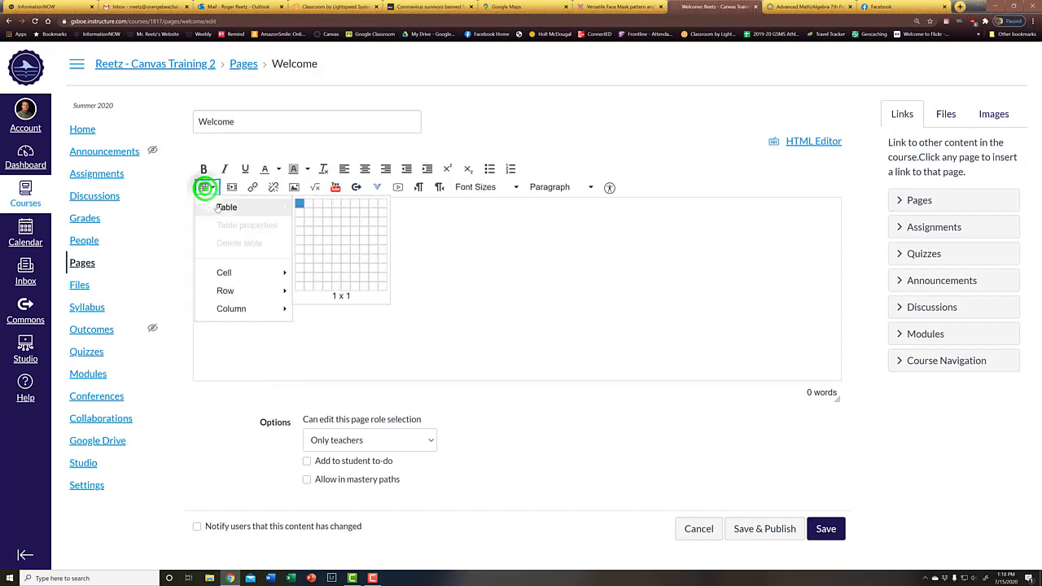
left_click(308, 208)
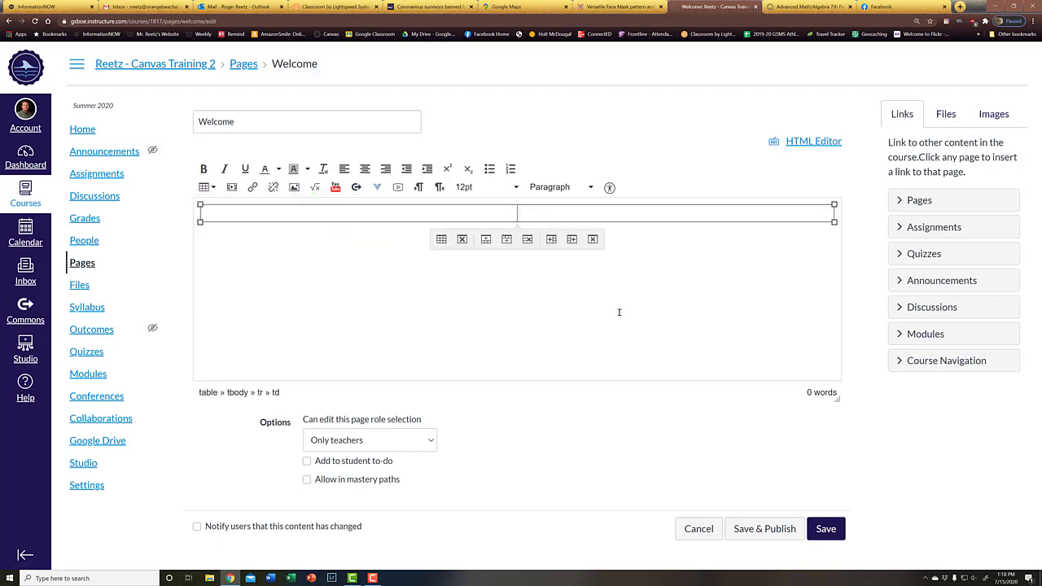
left_click(307, 214)
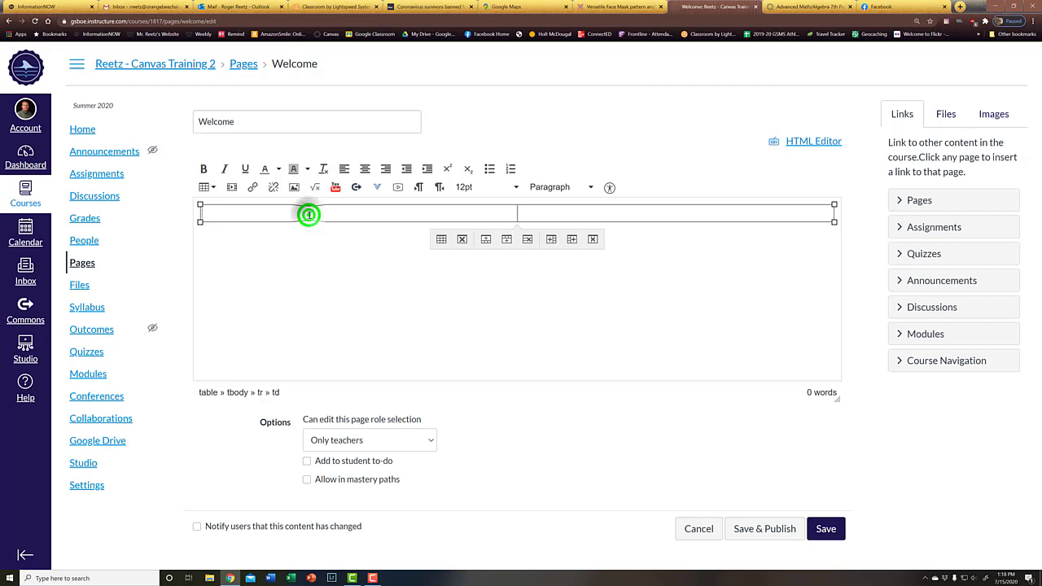
Browse the course's image folders (course_image, Extra Credit, Extra Credit Images) for the photo
left_click(294, 187)
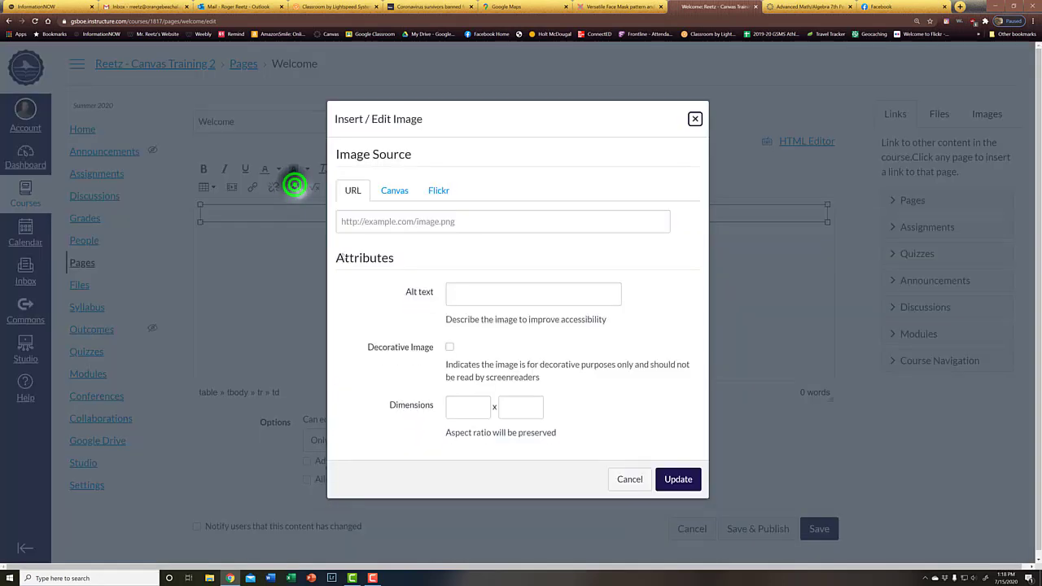
left_click(395, 190)
left_click(391, 246)
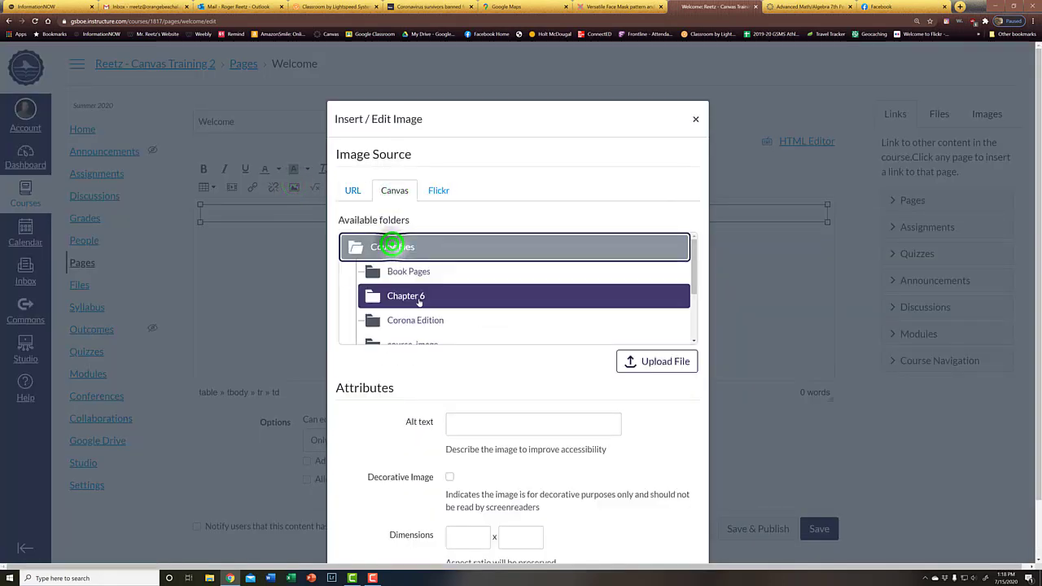
scroll(419, 303, "down", 2)
left_click(407, 255)
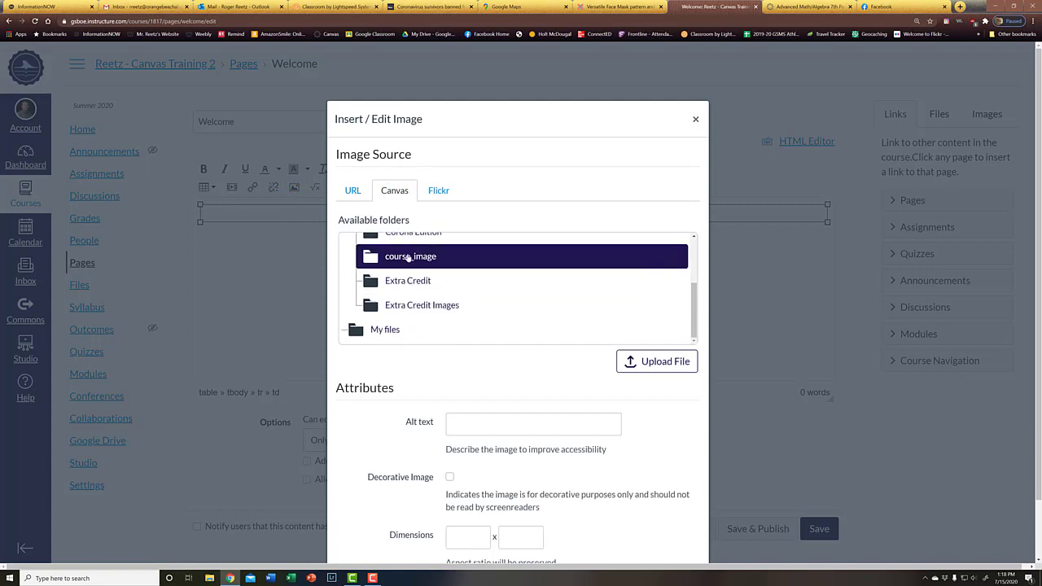
left_click(614, 329)
scroll(614, 337, "down", 1)
left_click(558, 317)
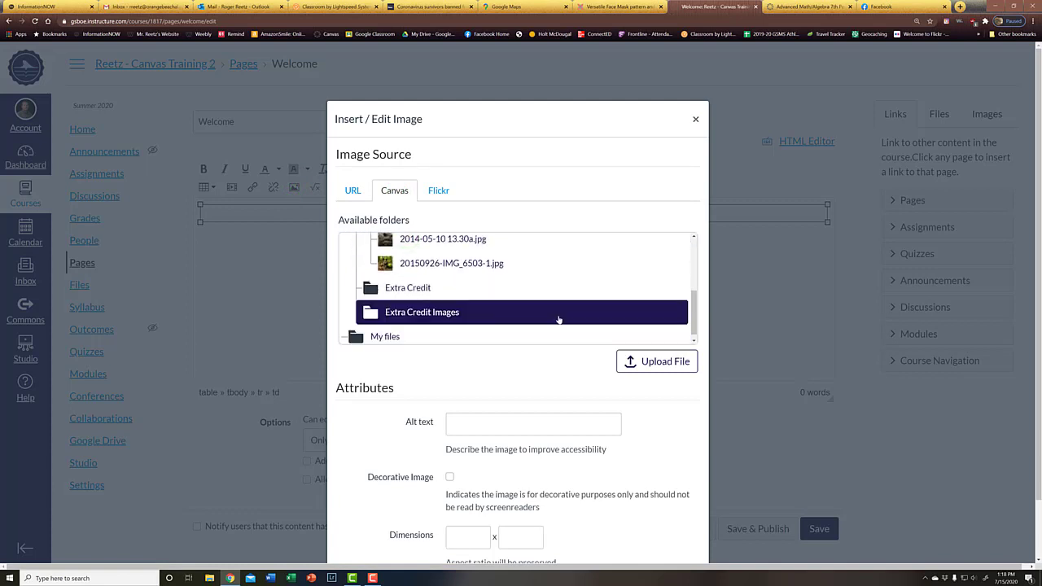
scroll(488, 309, "up", 1)
Pick the tortoise photo 2014-05-10 13.30a.jpg from course_image and insert it into the cell
left_click(427, 307)
left_click(414, 277)
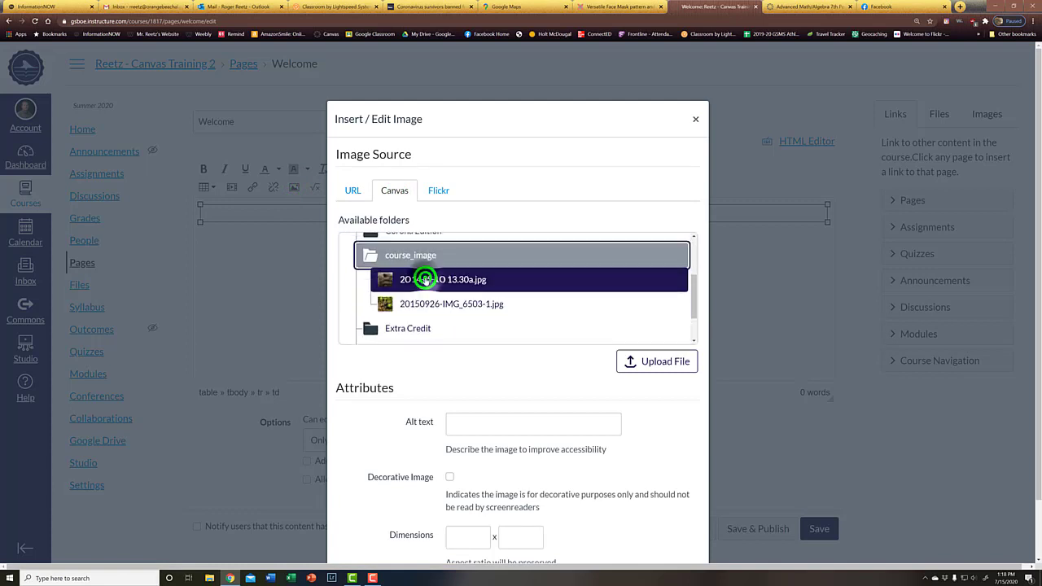
scroll(664, 434, "down", 2)
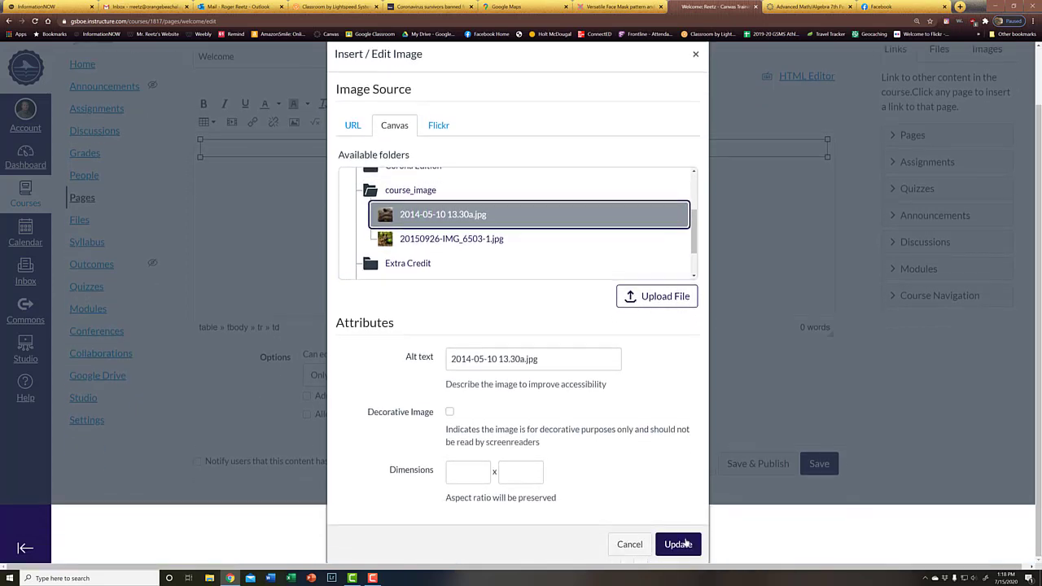
left_click(681, 543)
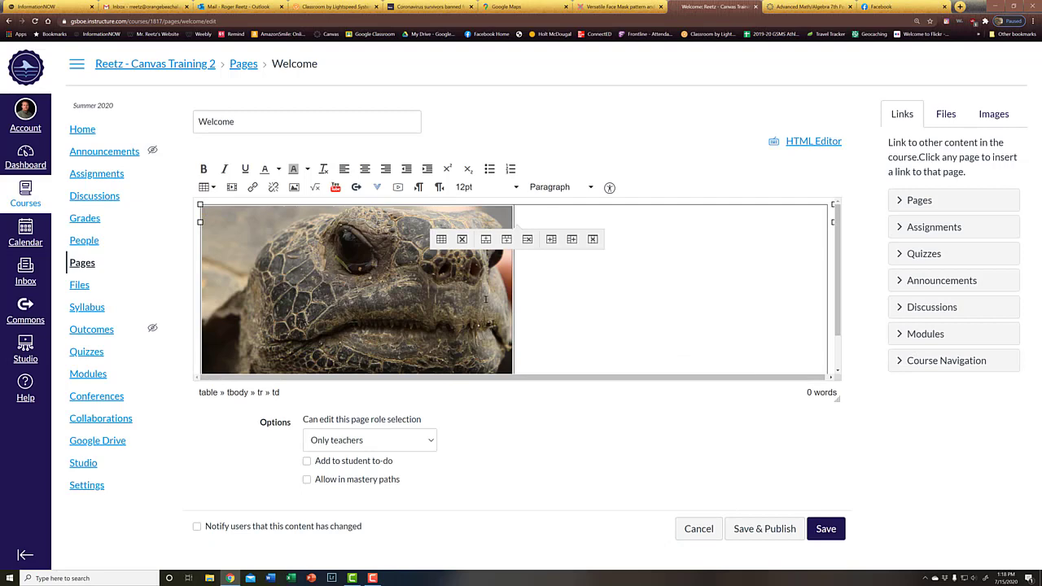
Shrink the tortoise photo to fit its column and centre-align the empty right cell
left_click(426, 262)
left_click(512, 207)
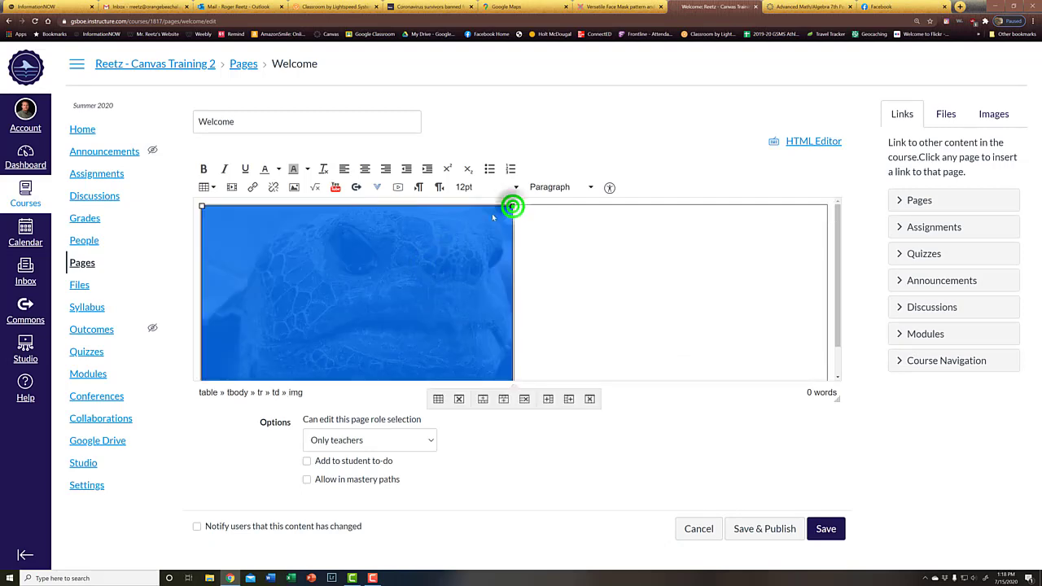
left_click_drag(492, 213, 512, 206)
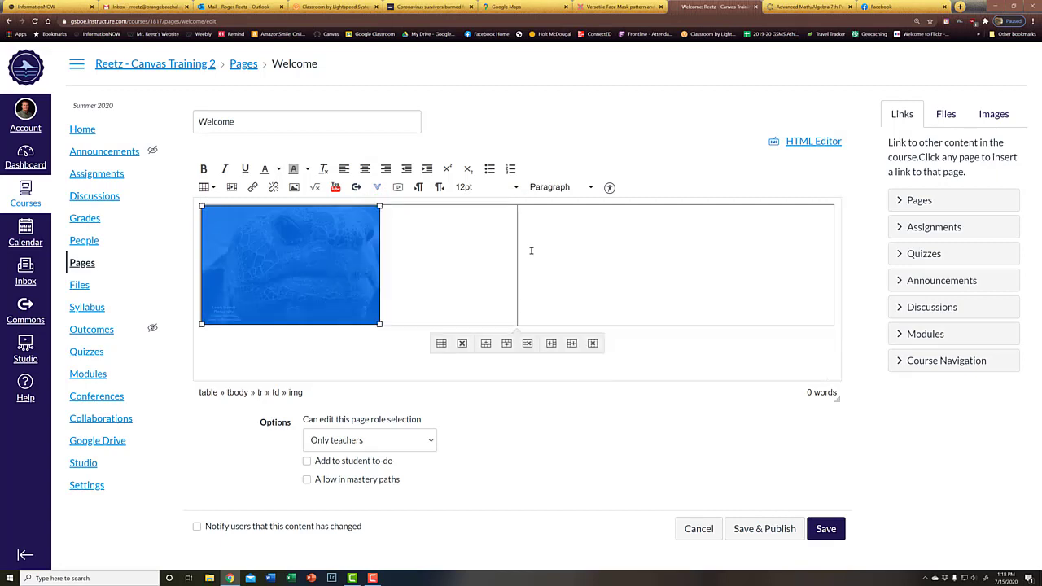
left_click(597, 294)
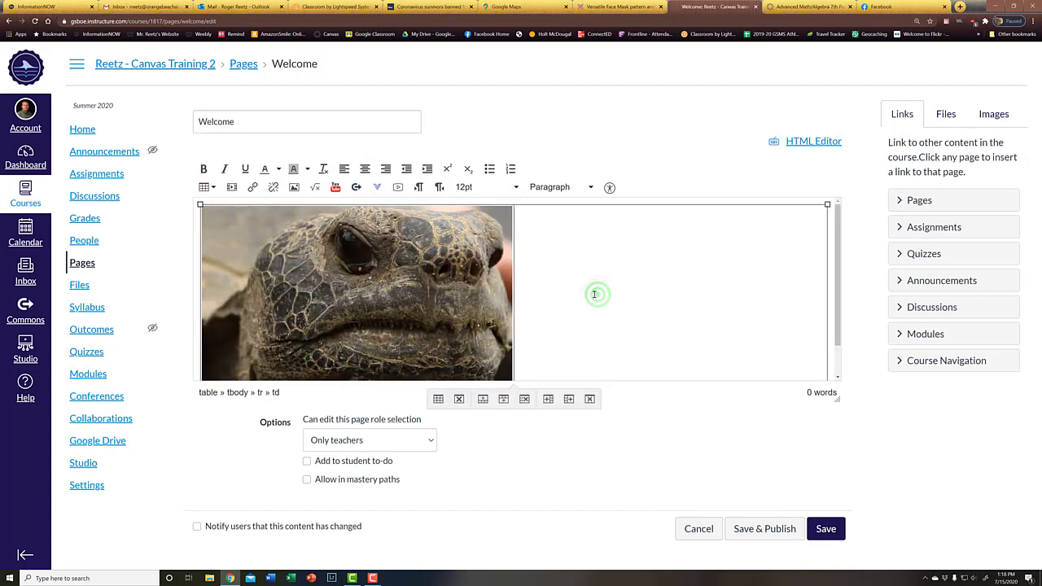
left_click(365, 169)
Flip through the other browser tabs and return to the Welcome page editor
left_click(824, 7)
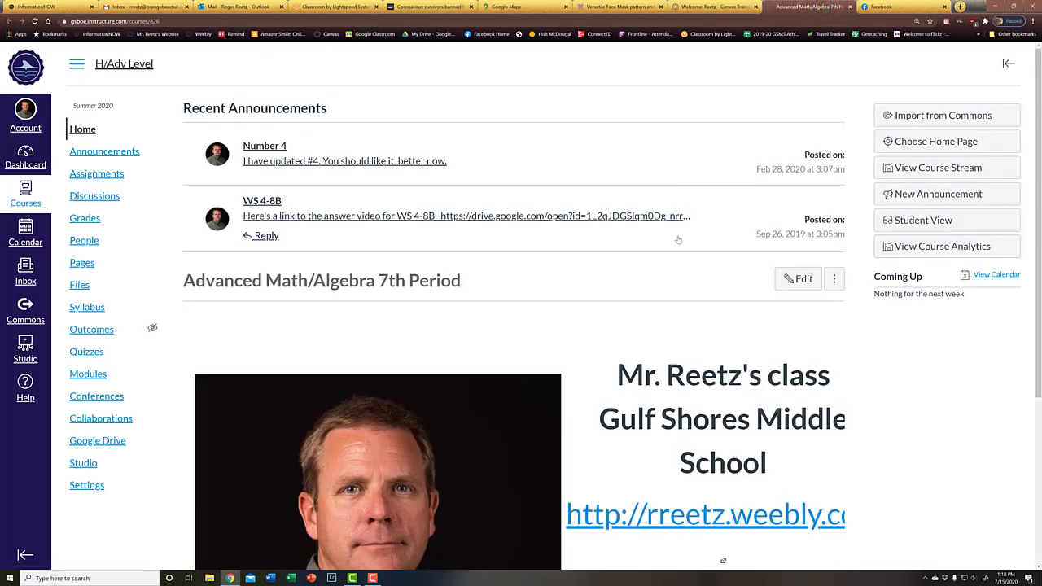
left_click(880, 6)
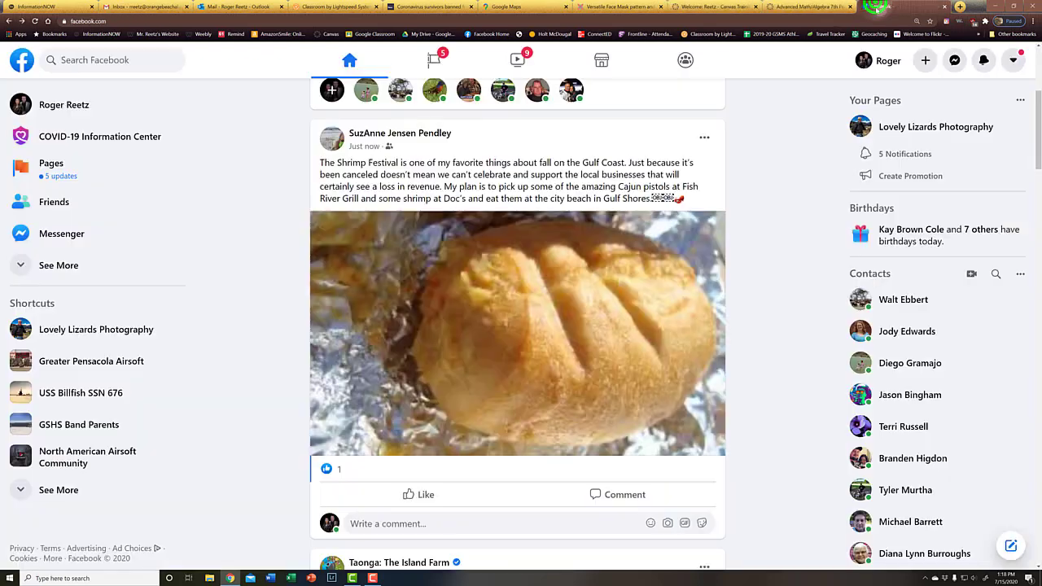
left_click(785, 7)
left_click(701, 7)
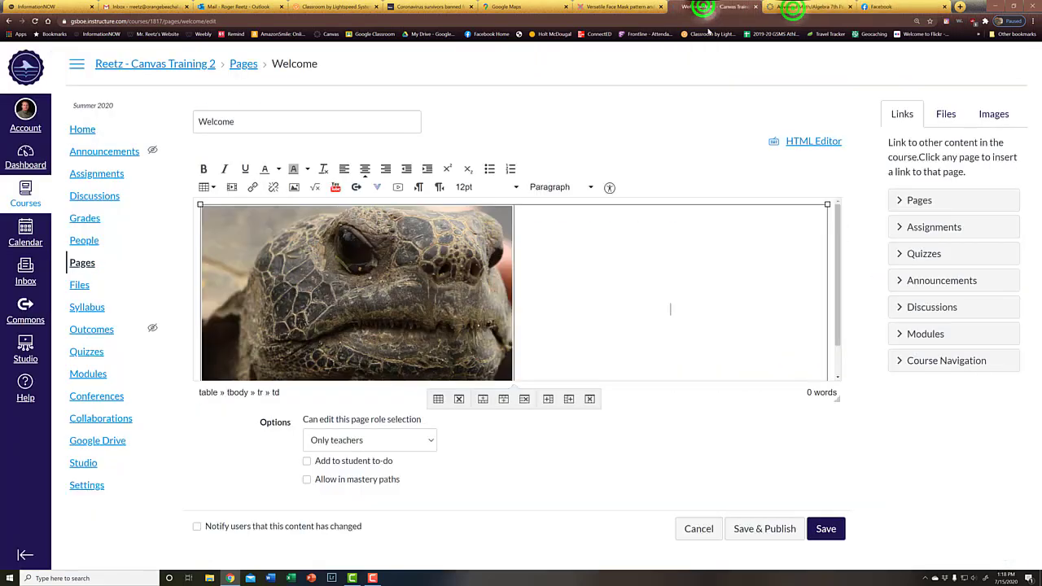
Type "Mr. Reetz's Class" and "Gulf Shores Middle School" on separate lines in the right cell
left_click(636, 214)
type("Mr. Reet'")
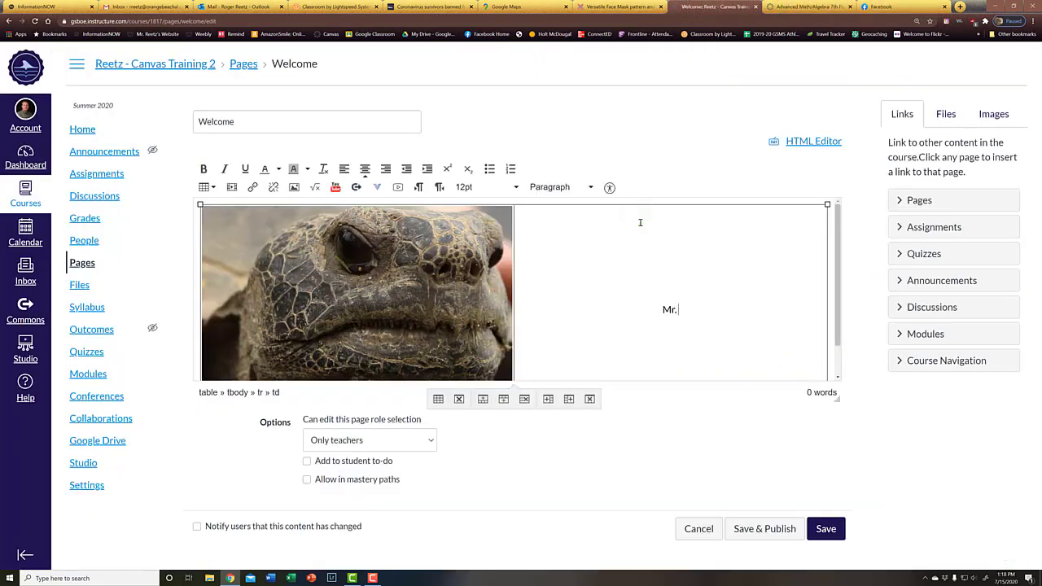
key("Return")
type("z")
key("BackSpace")
key("BackSpace")
key("BackSpace")
type("z's Class")
key("Return")
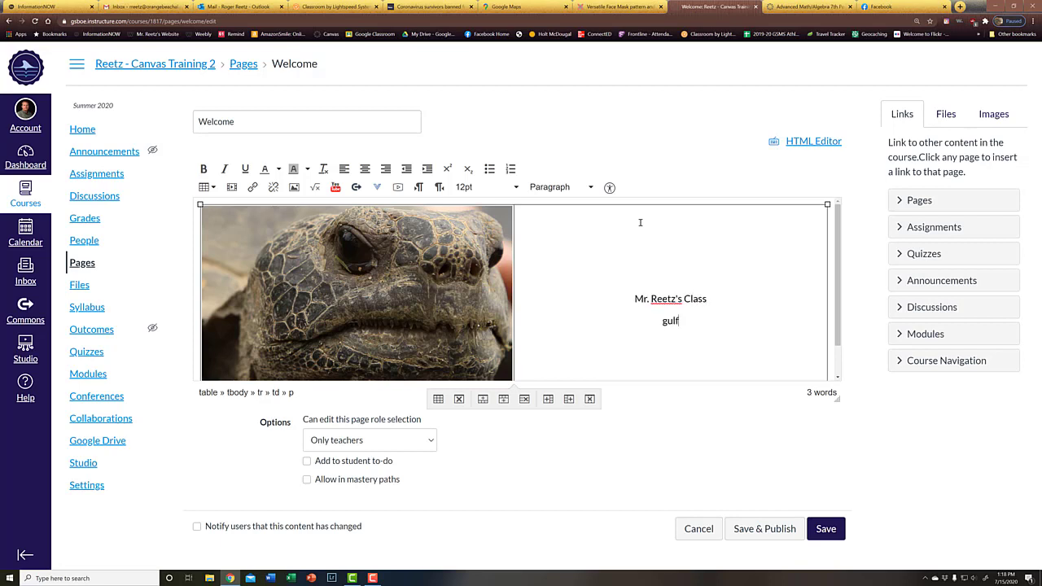
type("Gulf Shores Middle School")
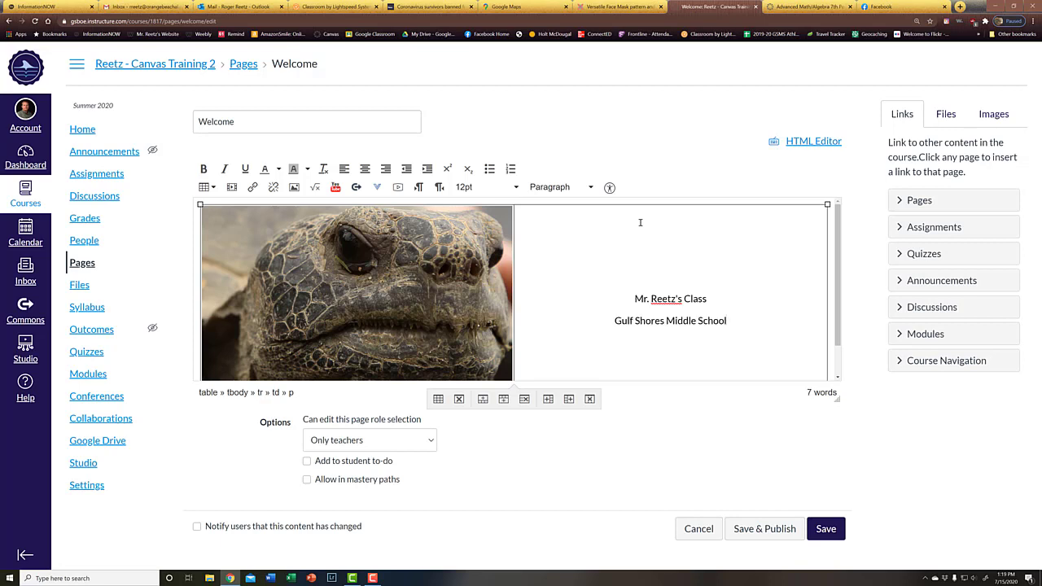
key("Return")
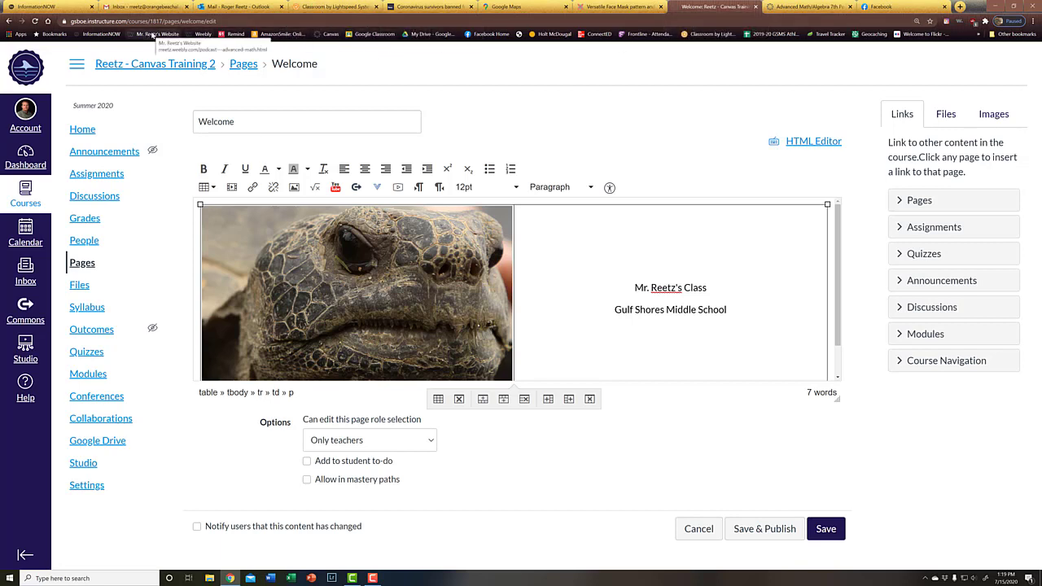
middle_click(144, 36)
Copy the class website's Weebly home page address and come back to the Welcome editor
left_click(911, 9)
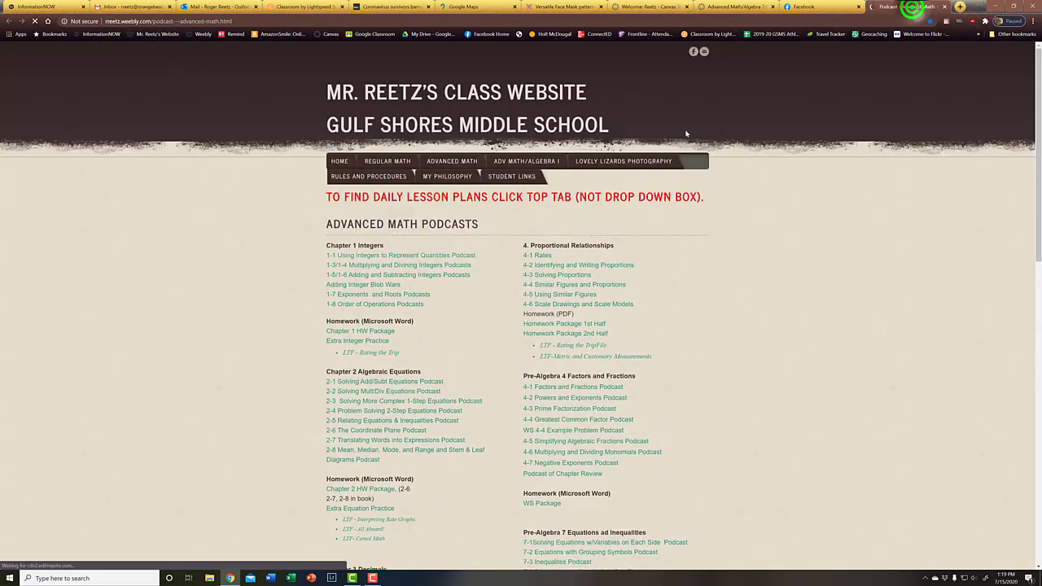
left_click(339, 161)
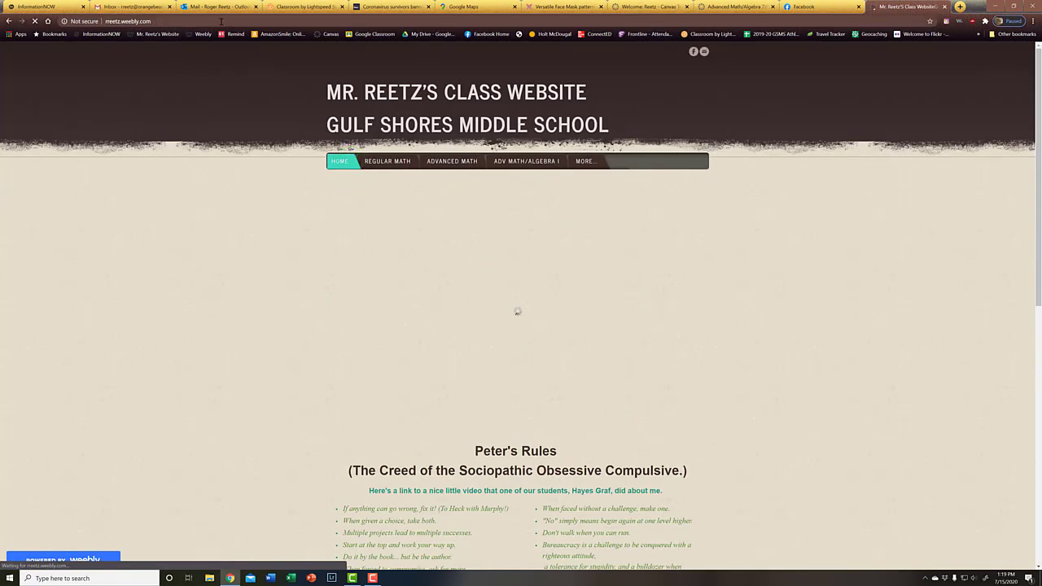
left_click(200, 20)
key("ctrl+c")
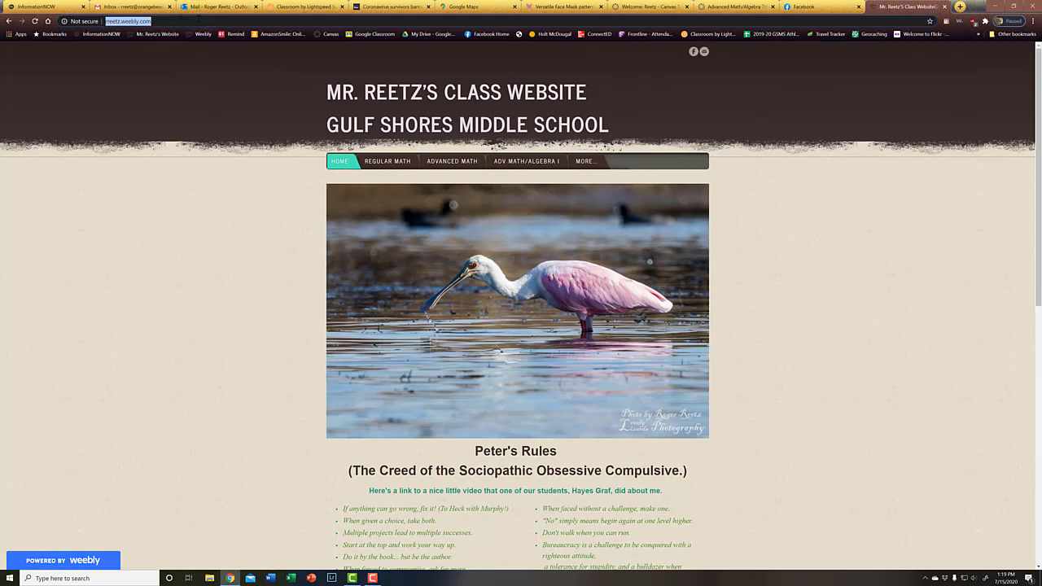
left_click(643, 8)
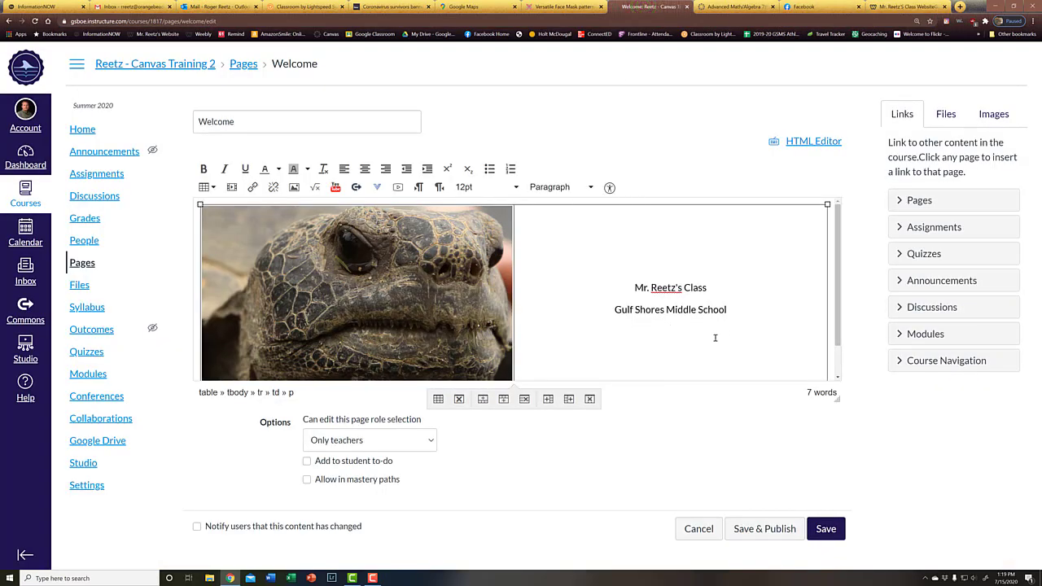
Paste the class website link without its trailing slash, then add the teacher's e-mail address below
key("ctrl+v")
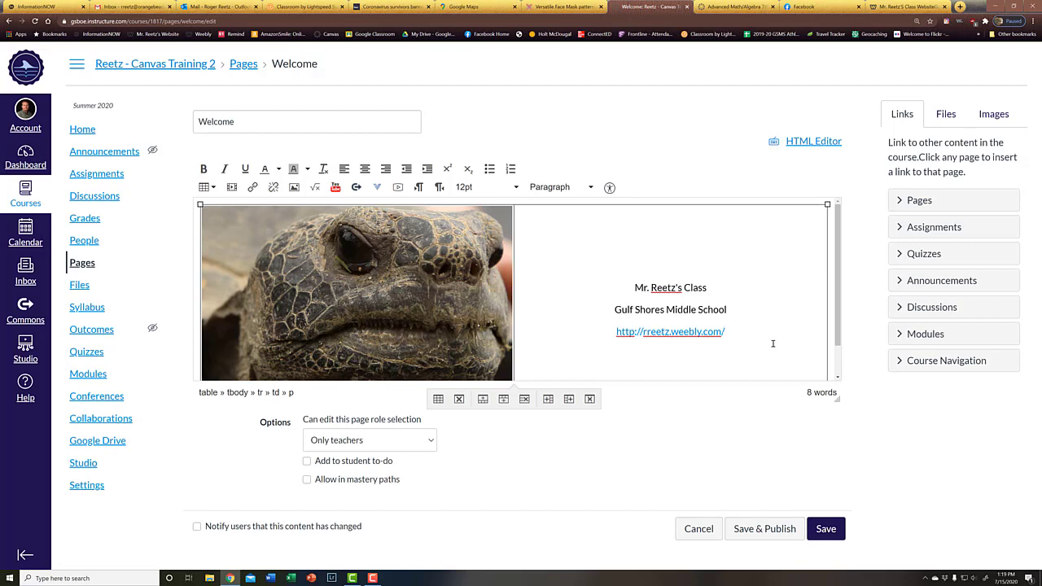
key("BackSpace")
key("Return")
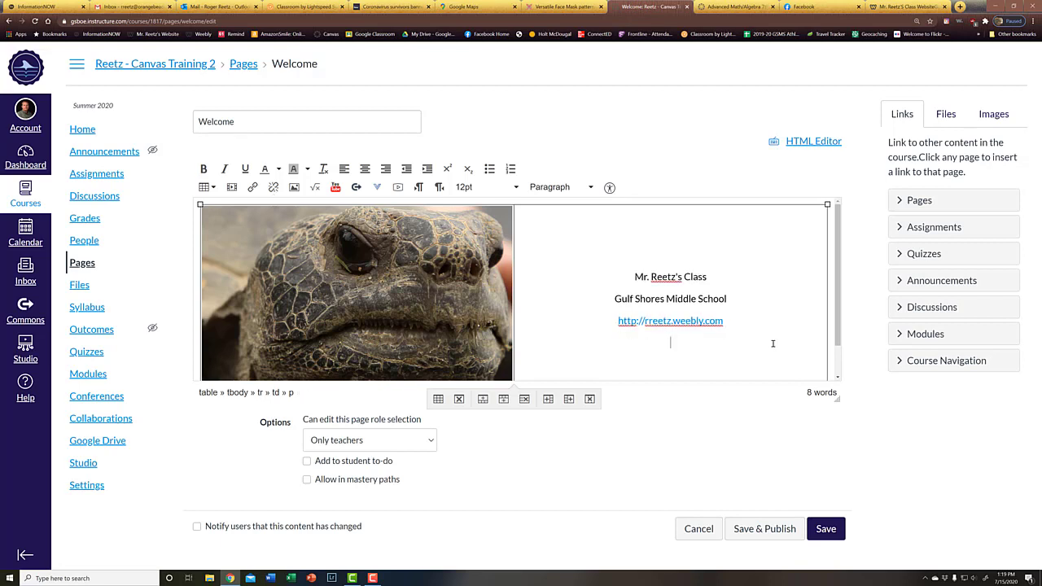
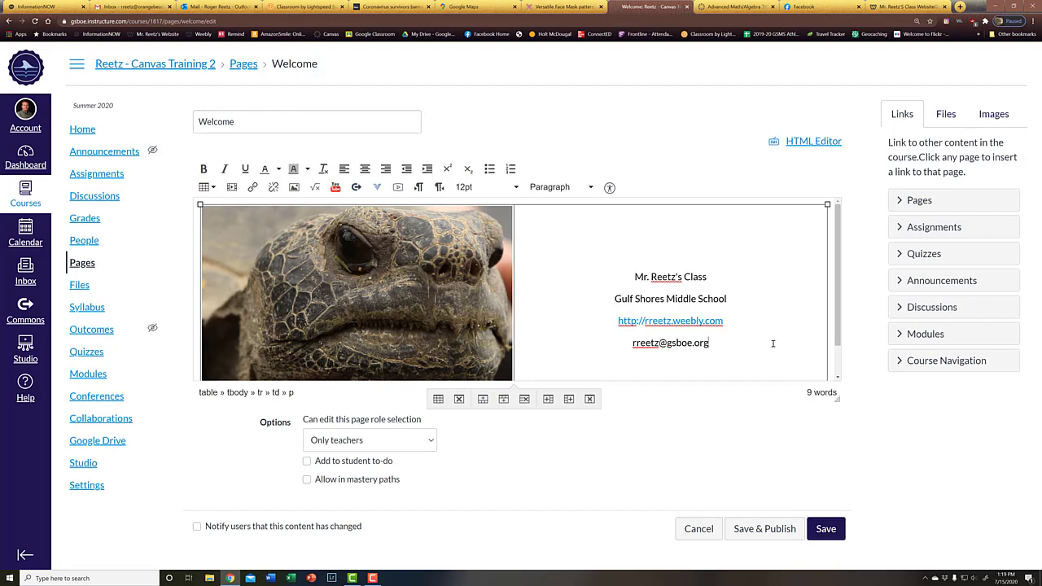
key("Return")
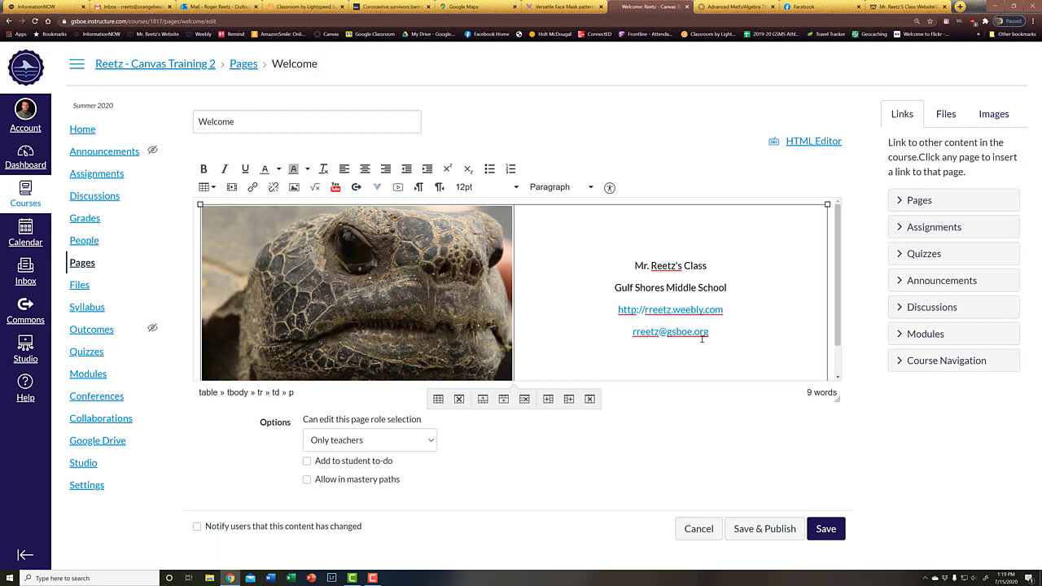
Add the line 'Click on "Modules" to begin.' with quotation marks around Modules
type("on Modules to begin.")
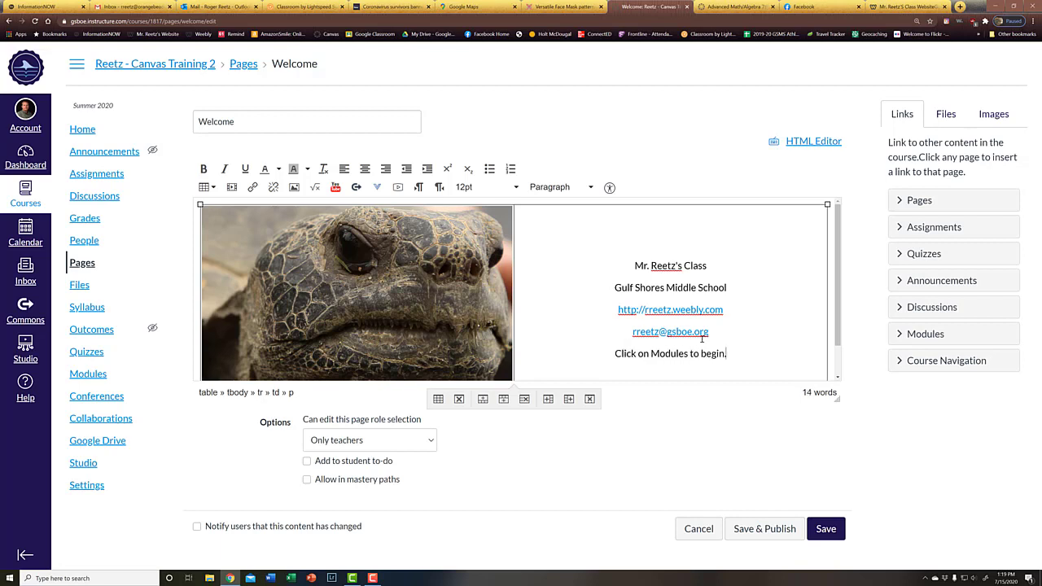
left_click(650, 353)
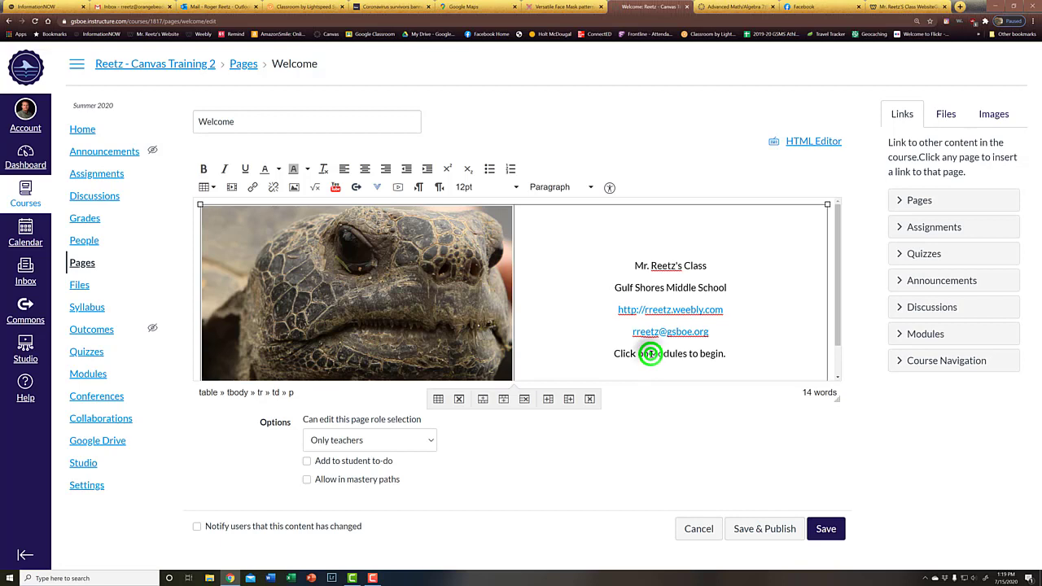
type("\"")
left_click(691, 353)
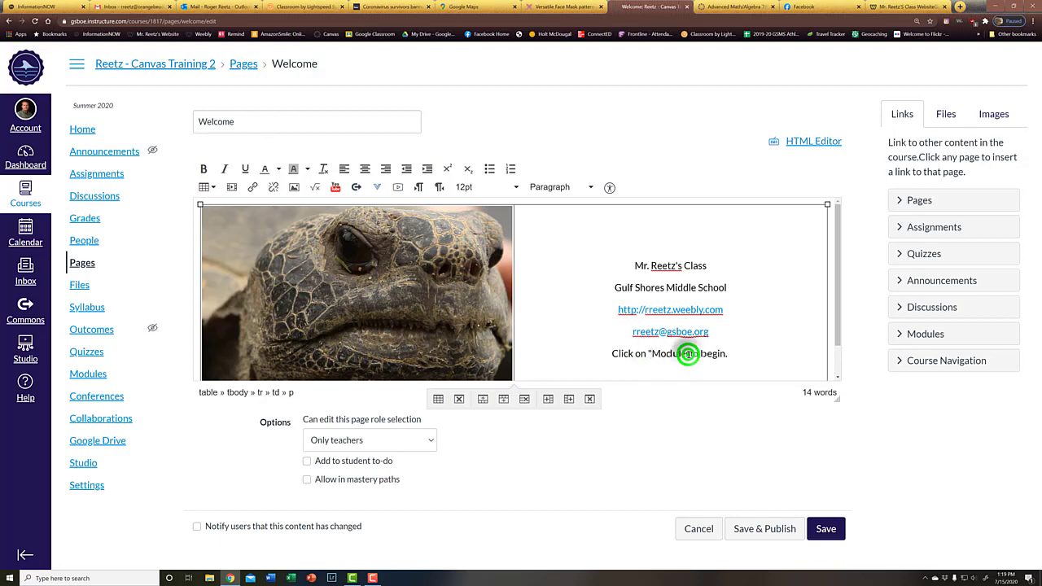
type("\"")
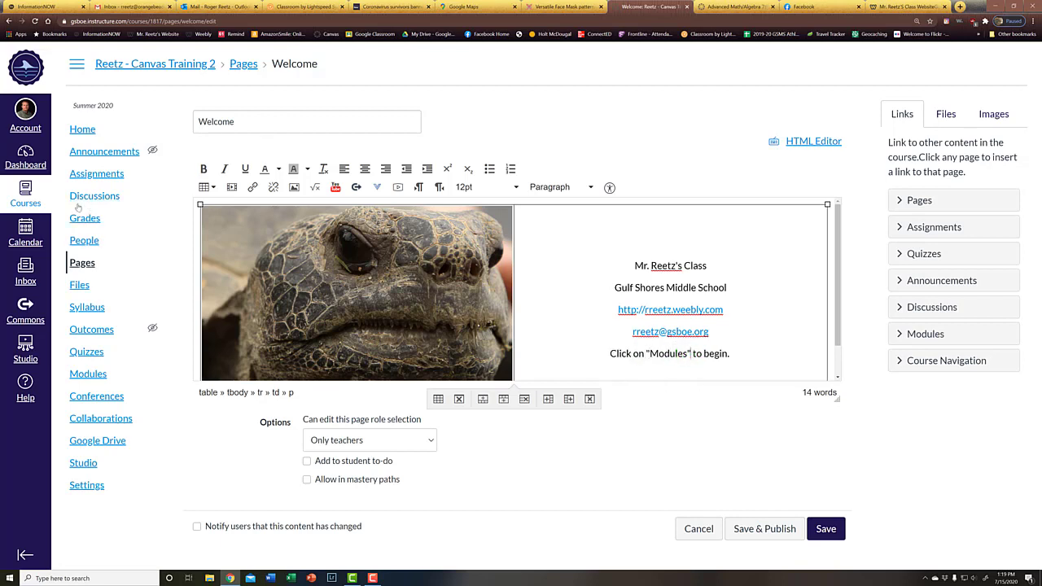
Copy the Modules section's address and link the word 'Modules' in the welcome text to it
right_click(92, 377)
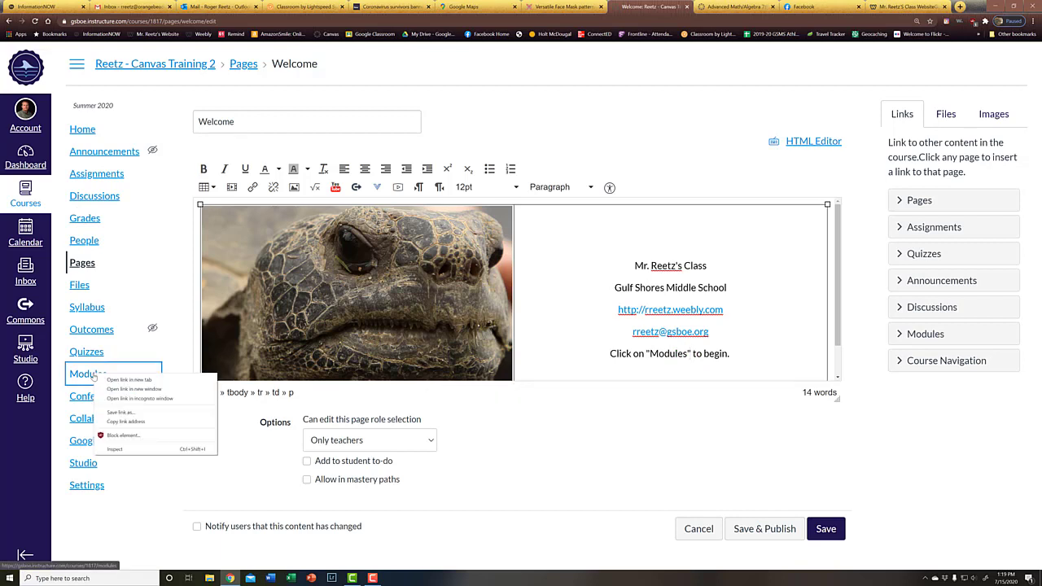
left_click(123, 422)
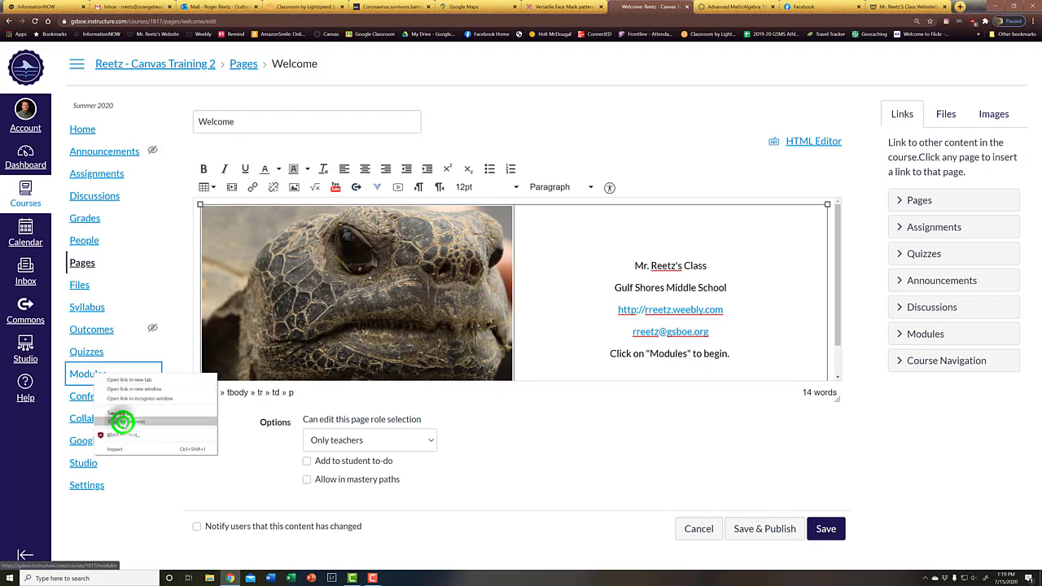
left_click(667, 353)
double_click(667, 353)
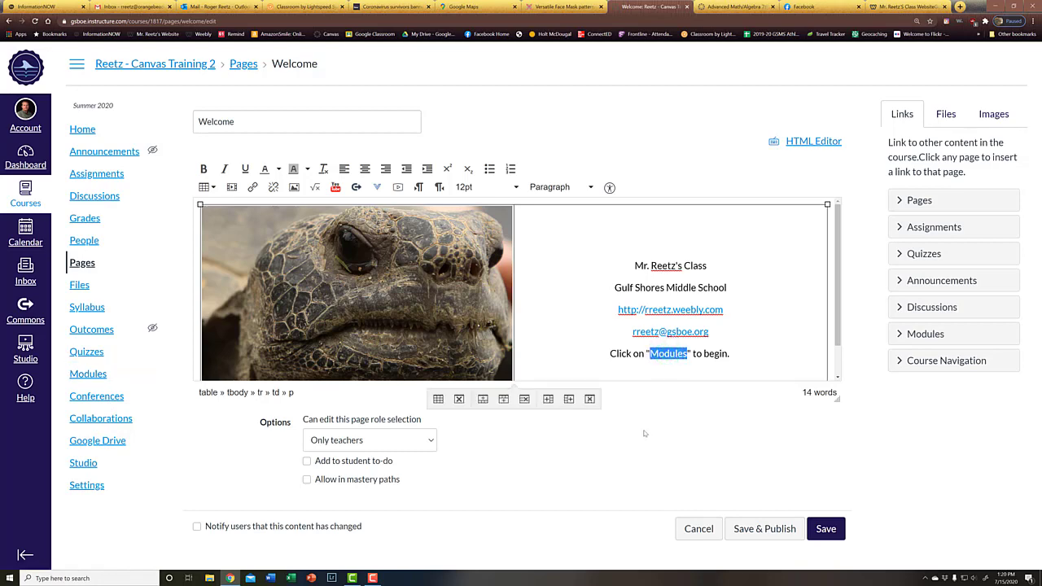
left_click(253, 187)
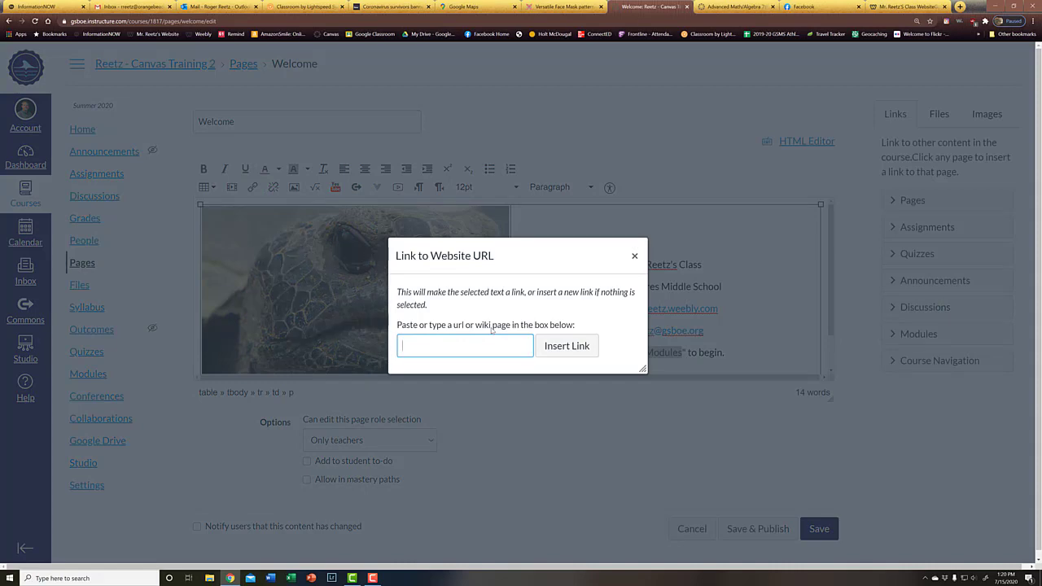
key("ctrl+v")
left_click(583, 349)
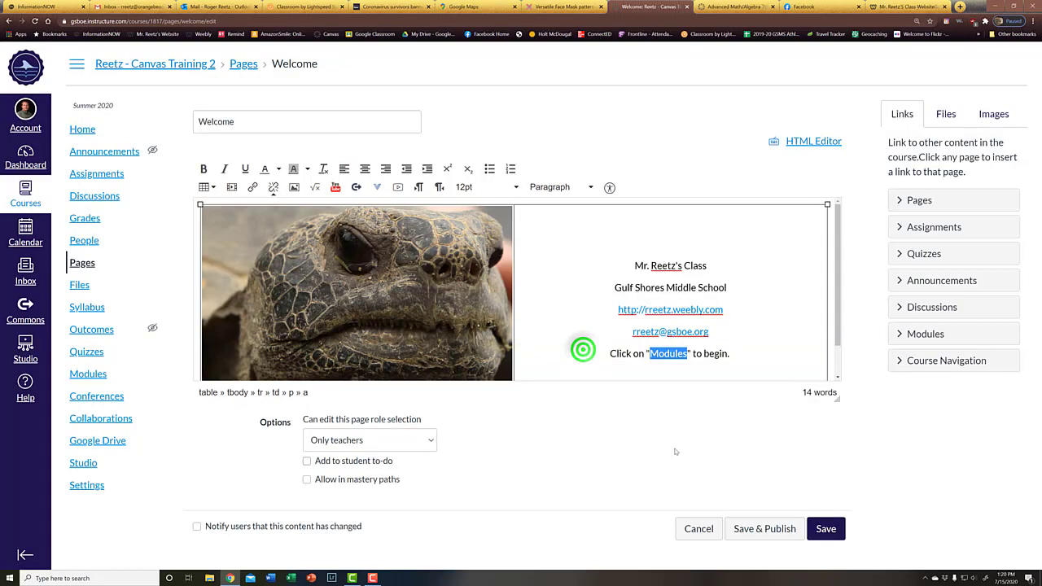
left_click(776, 358)
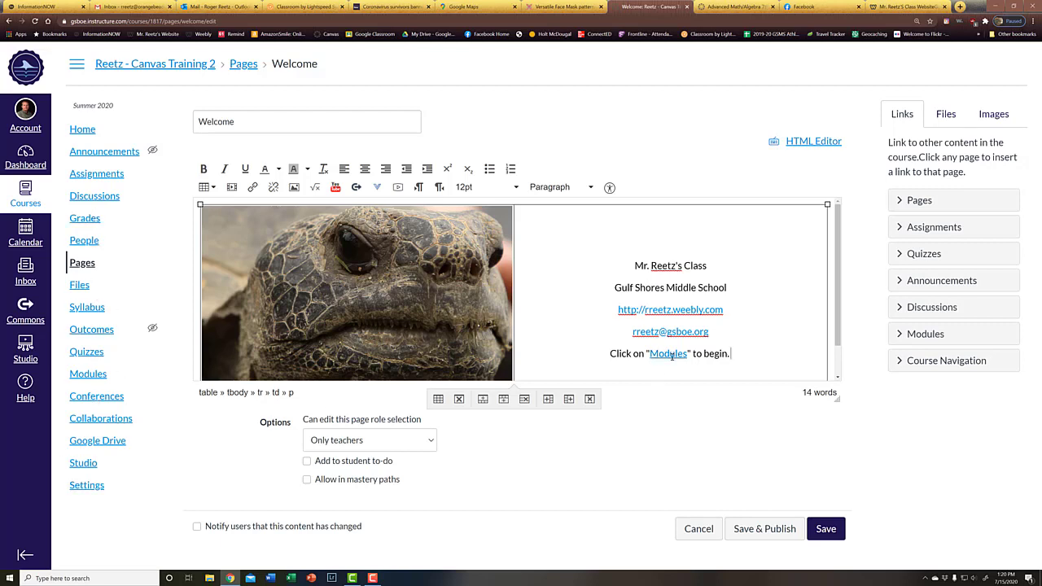
Set all five lines of class info to 18pt
triple_click(771, 353)
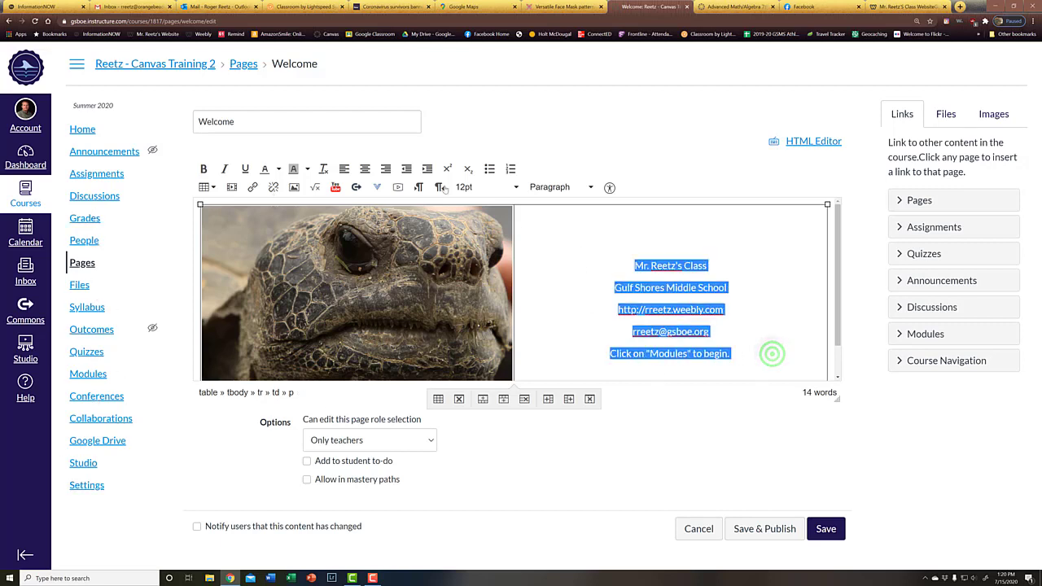
left_click(516, 188)
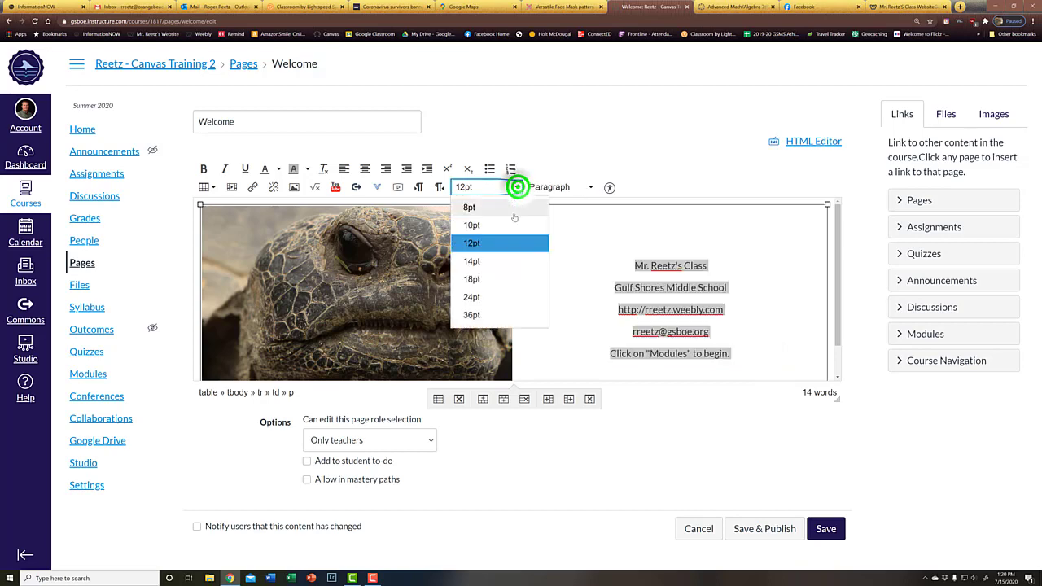
left_click(498, 279)
left_click(776, 294)
Make the teacher and school lines bold Header 2 headings, then save and publish
left_click_drag(784, 282, 569, 244)
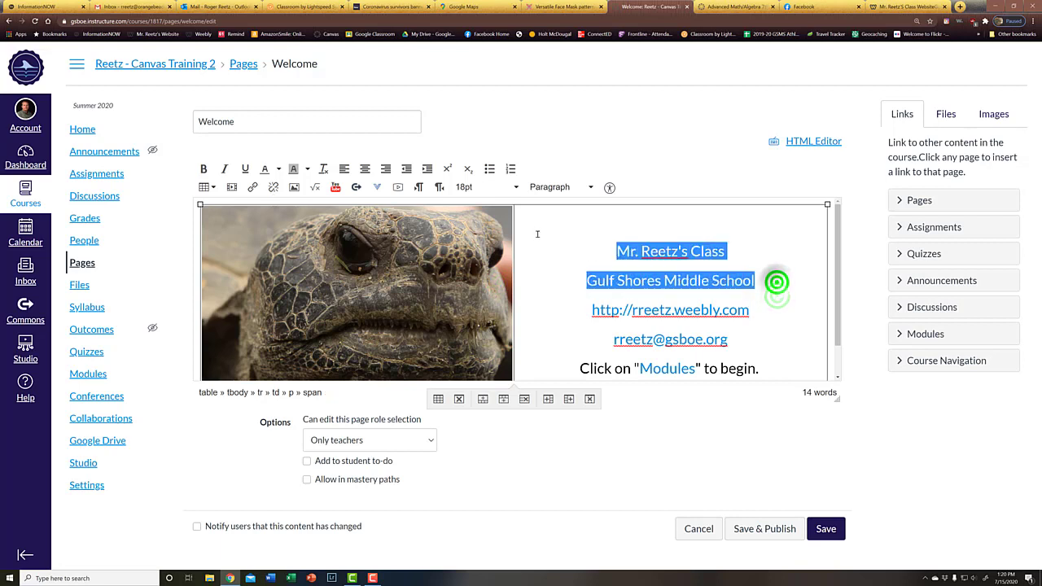
left_click(202, 169)
left_click(770, 341)
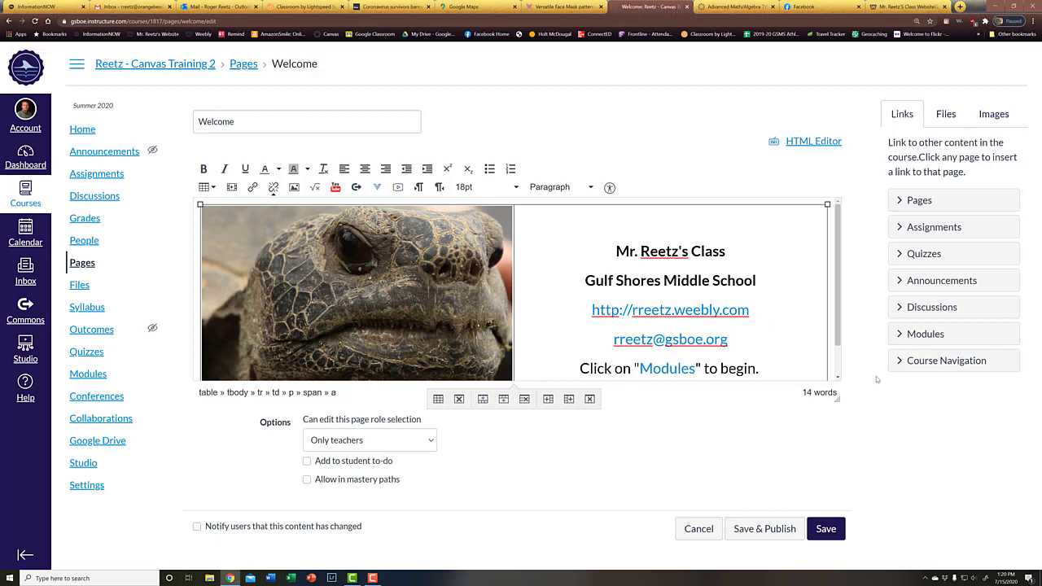
left_click_drag(783, 280, 471, 205)
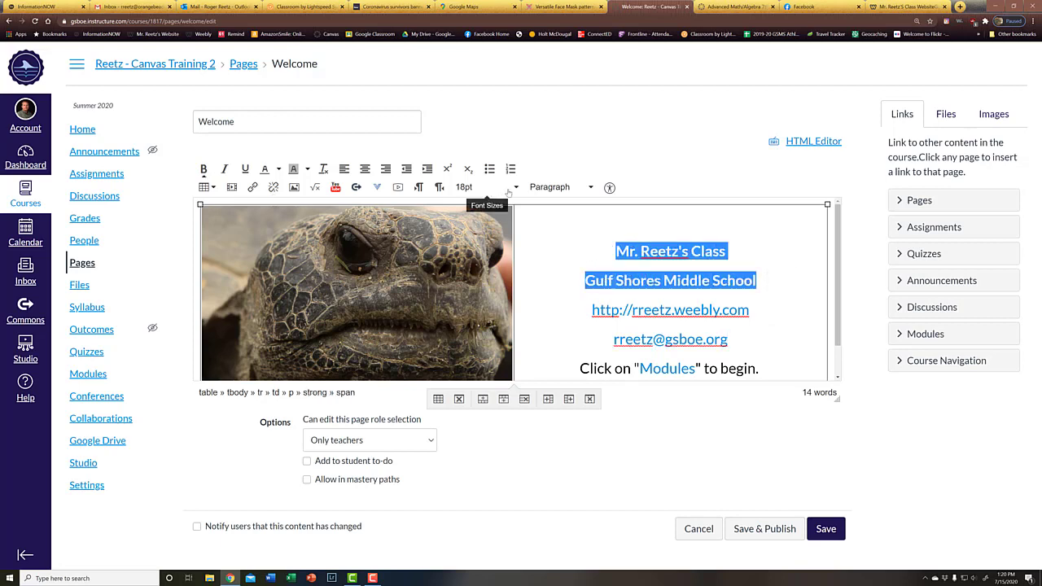
left_click(589, 187)
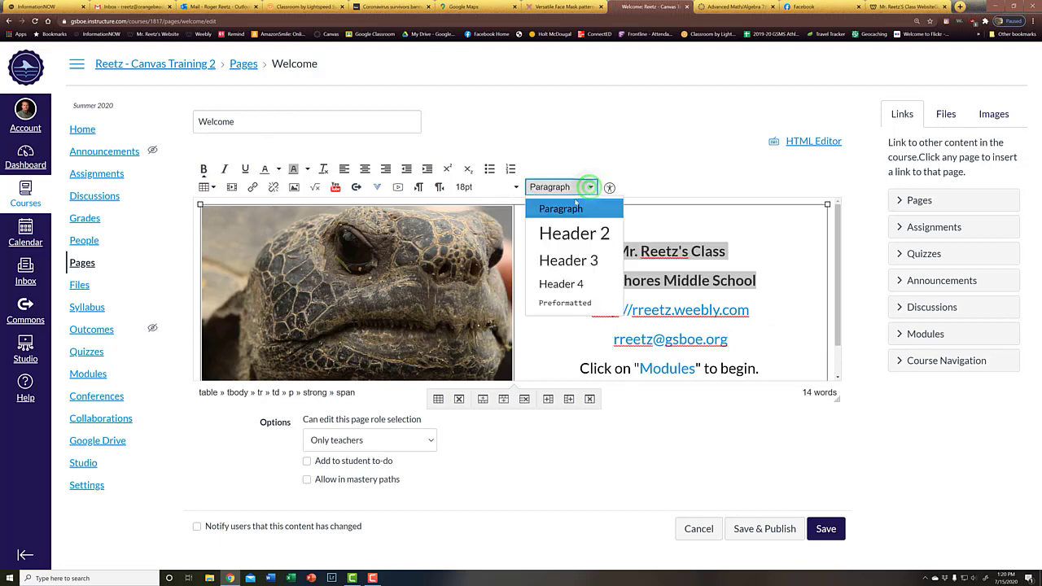
left_click(556, 233)
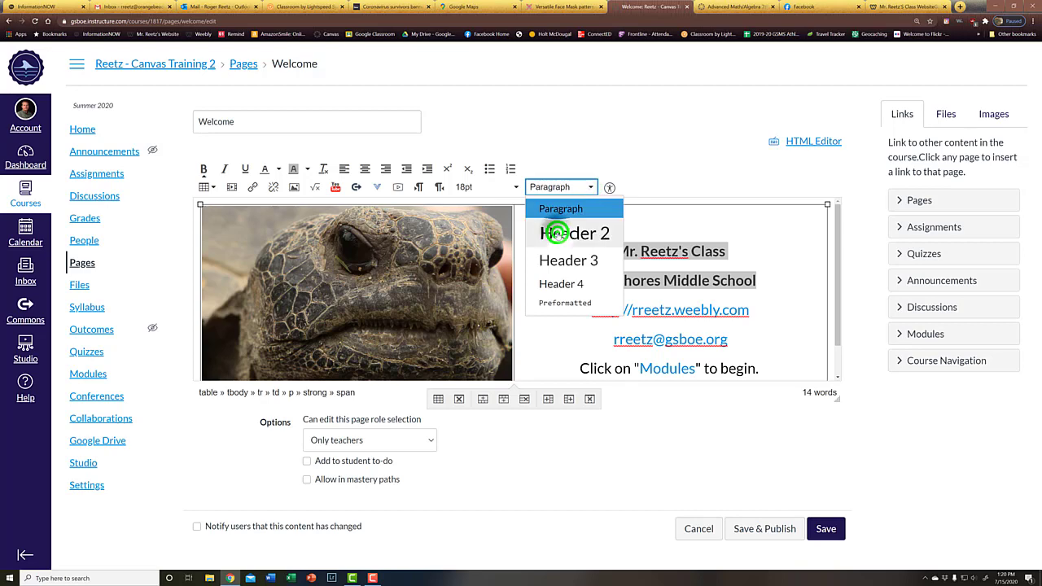
left_click(817, 333)
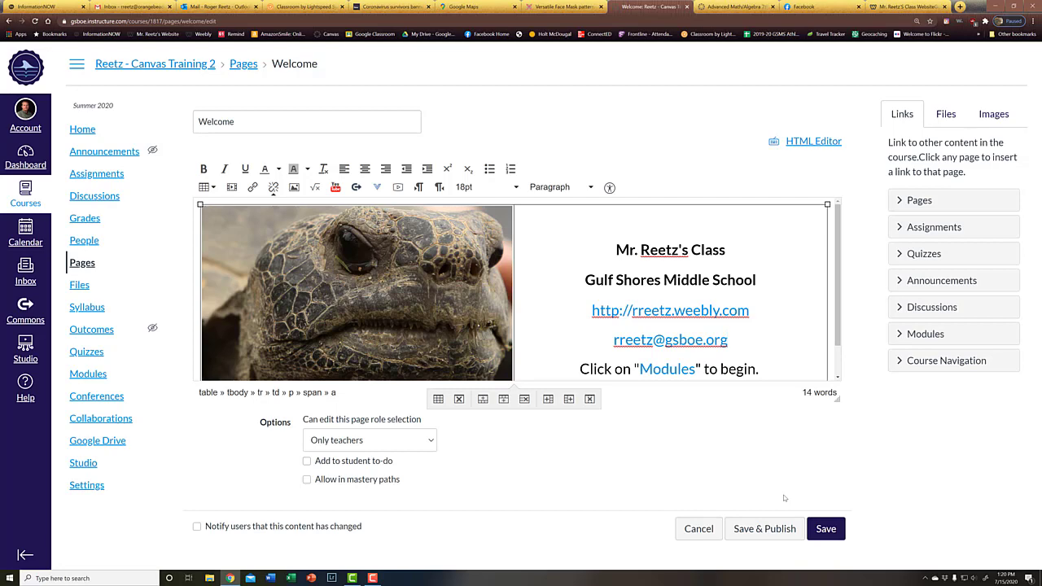
left_click(765, 529)
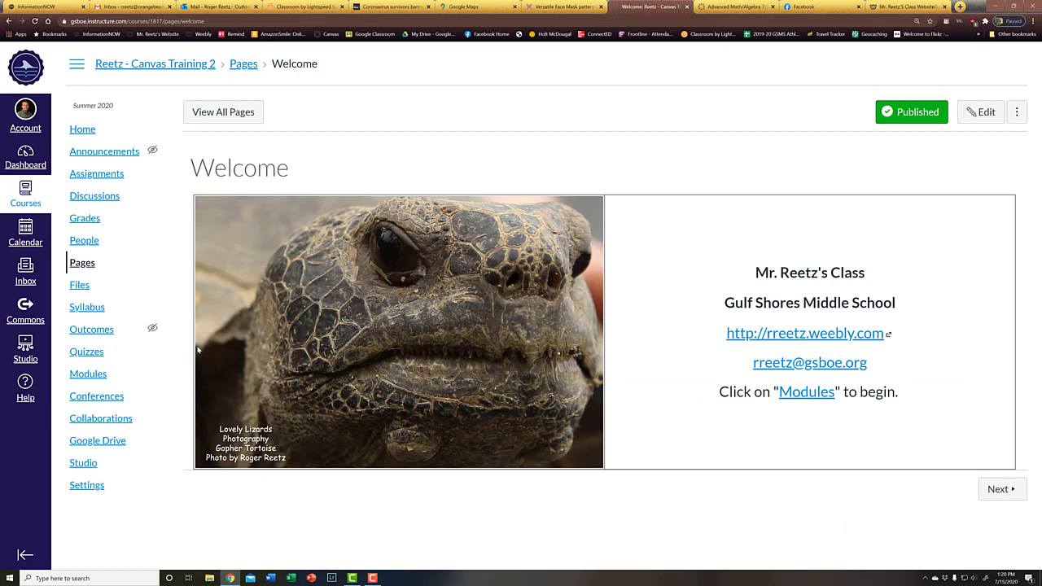
Set the class info table's border to 0 in Table properties and save the Welcome page
left_click(975, 111)
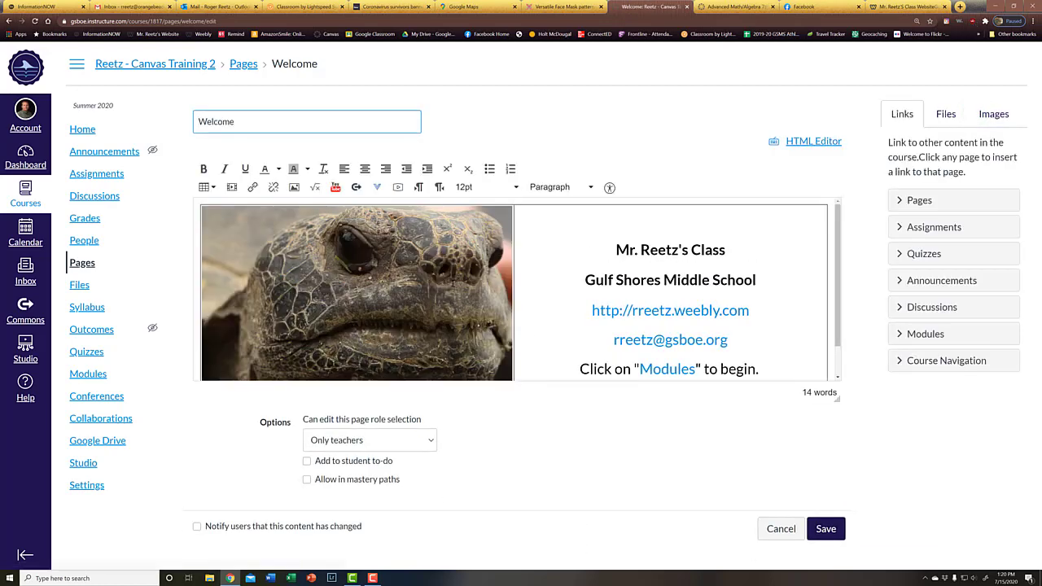
left_click(558, 204)
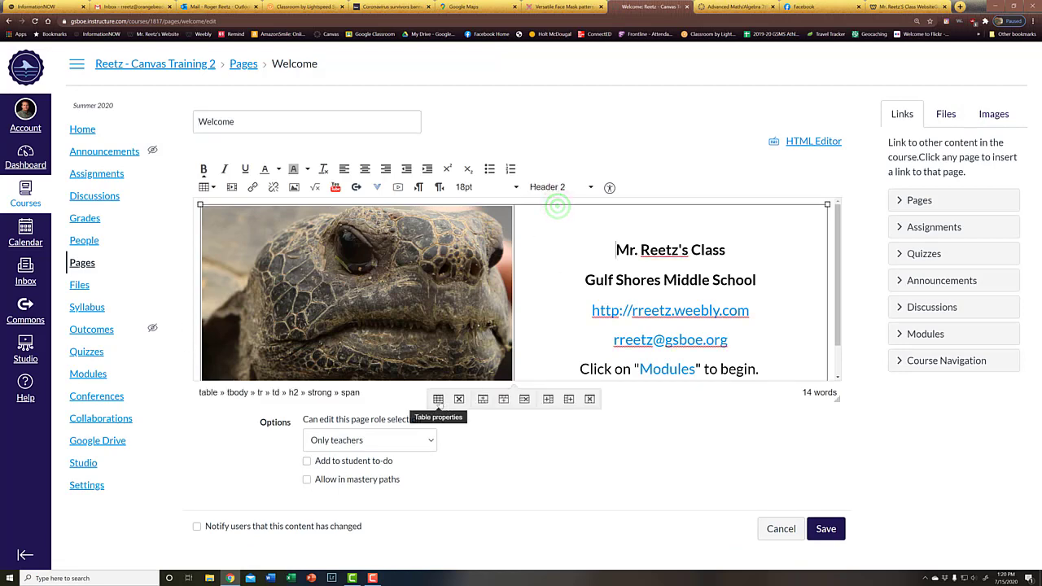
left_click(434, 394)
left_click(496, 322)
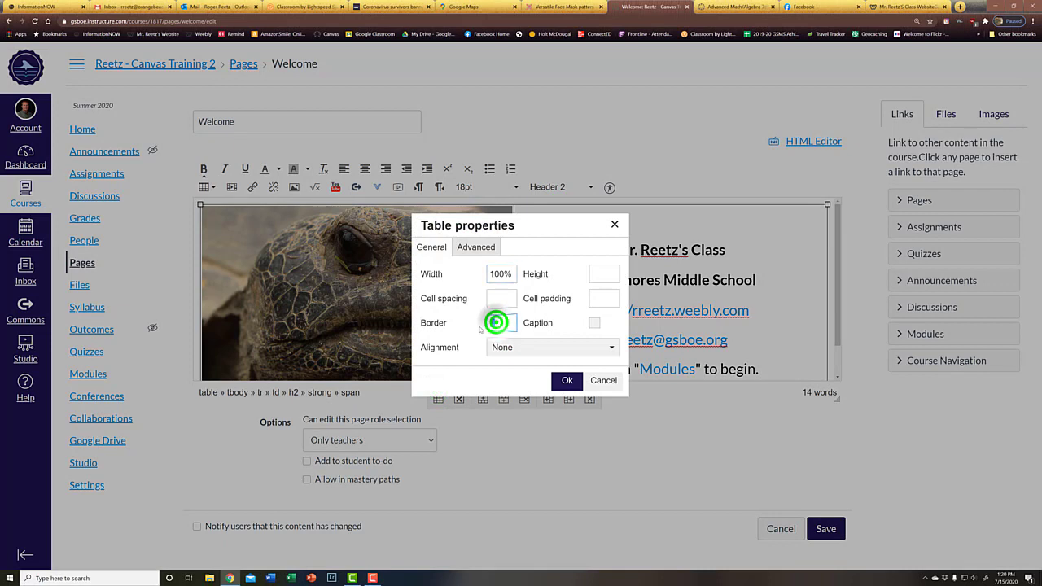
left_click(826, 534)
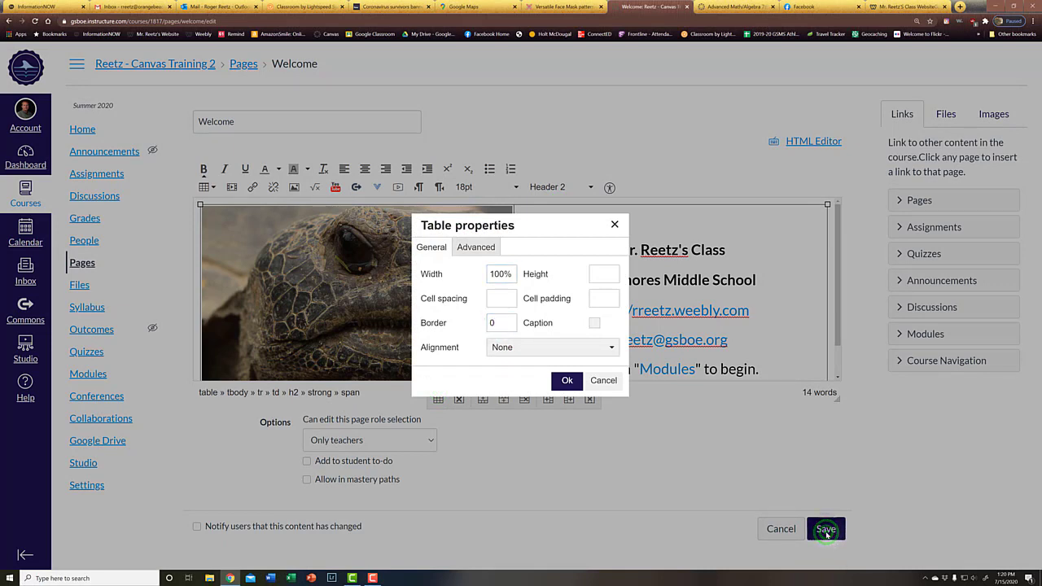
left_click(562, 380)
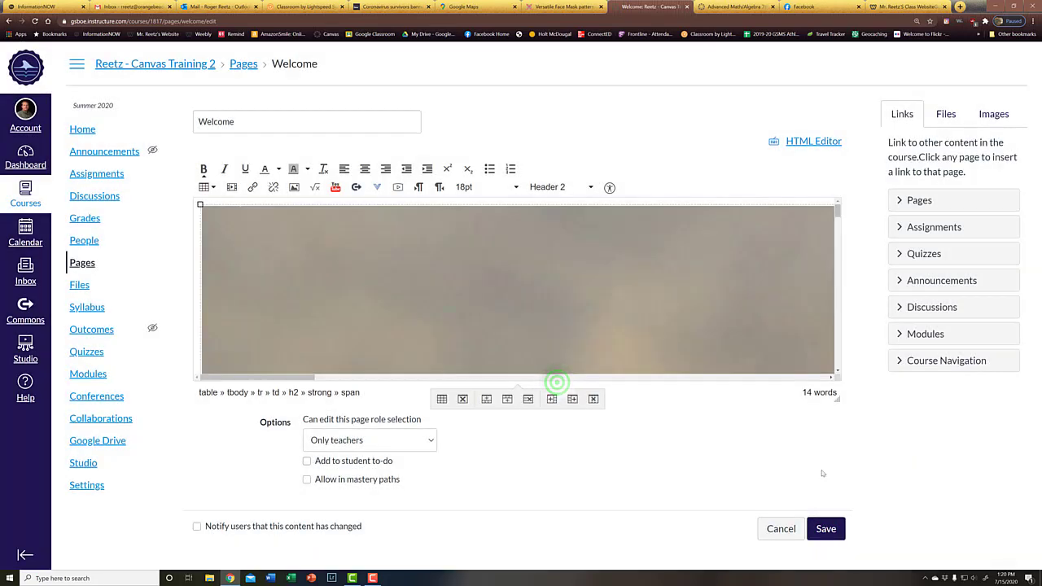
left_click(826, 530)
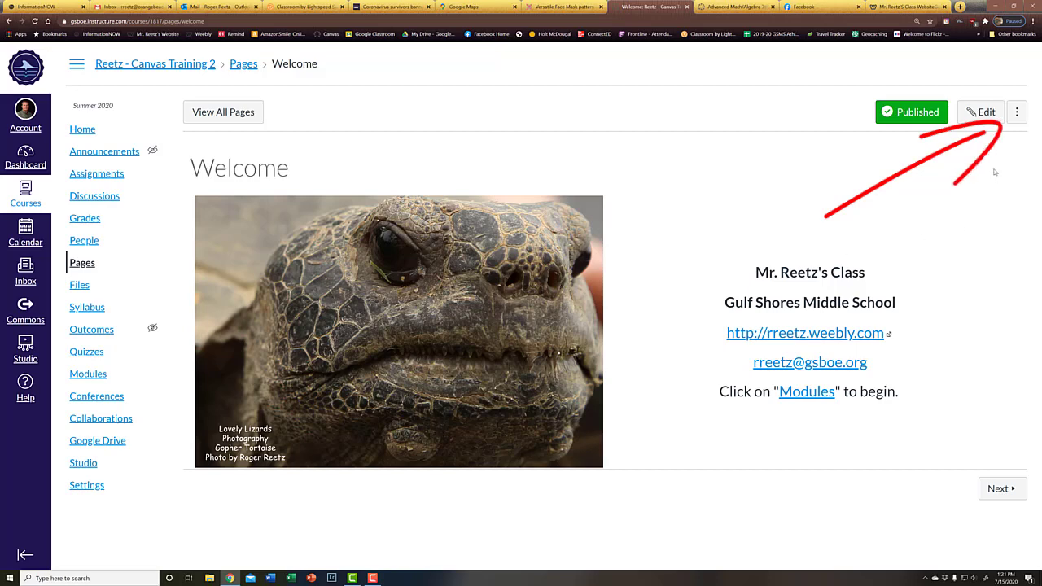
Use the Welcome page as the course Front Page, then return to the Dashboard
left_click(1016, 112)
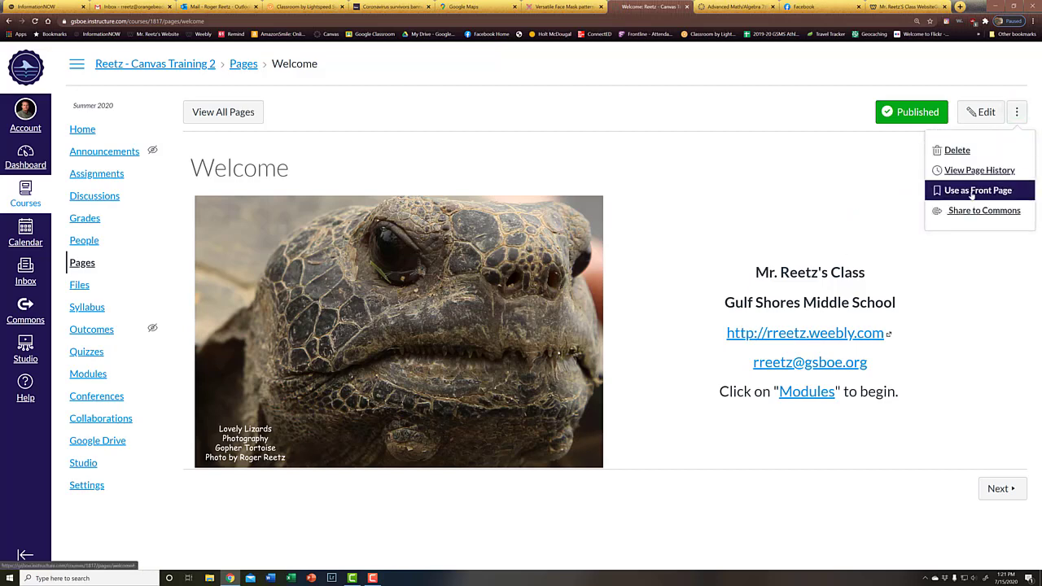
left_click(971, 192)
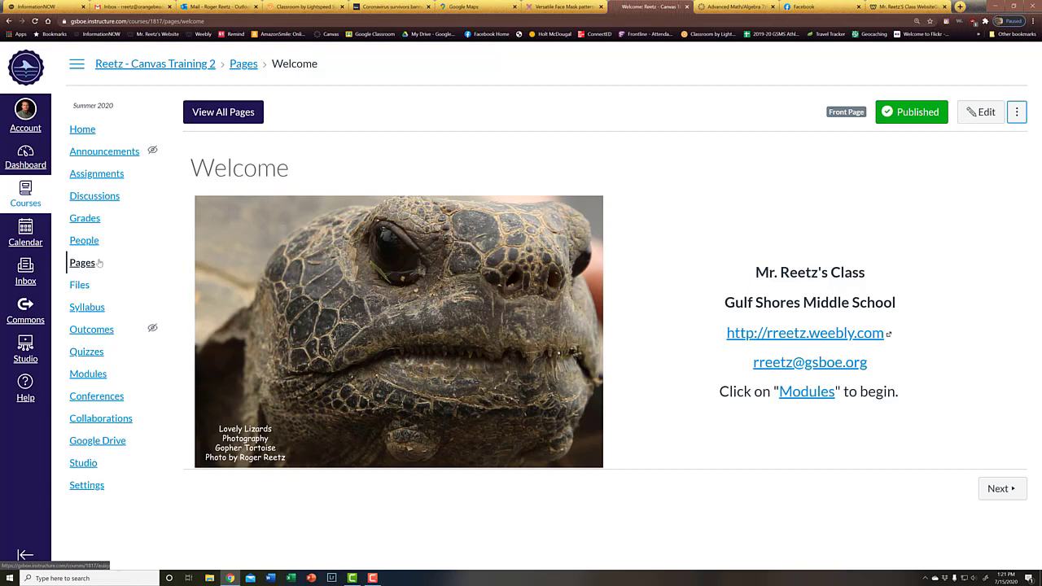
left_click(20, 160)
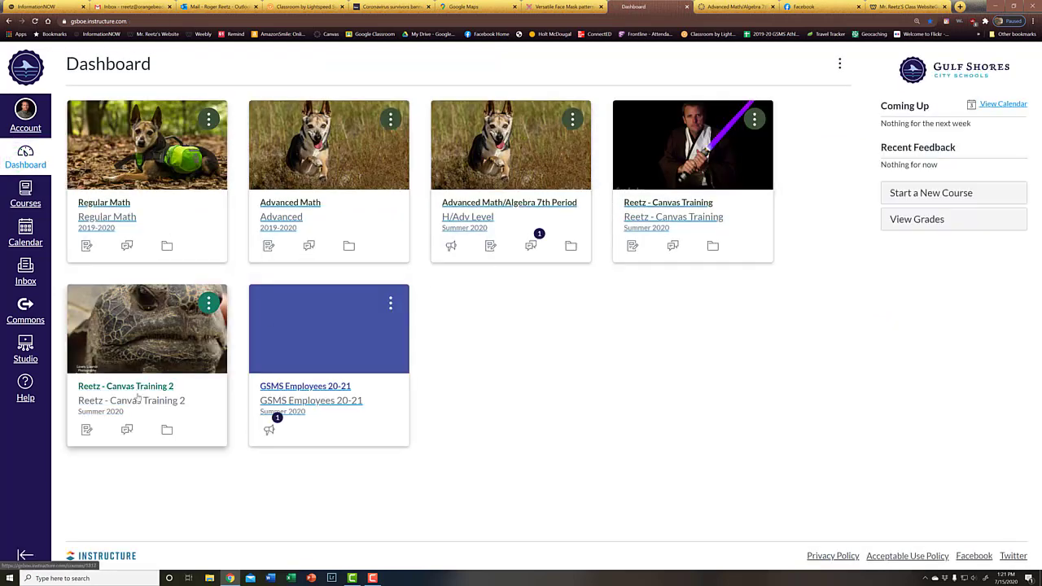
Set the Reetz - Canvas Training 2 home page to Pages Front Page and save
left_click(130, 388)
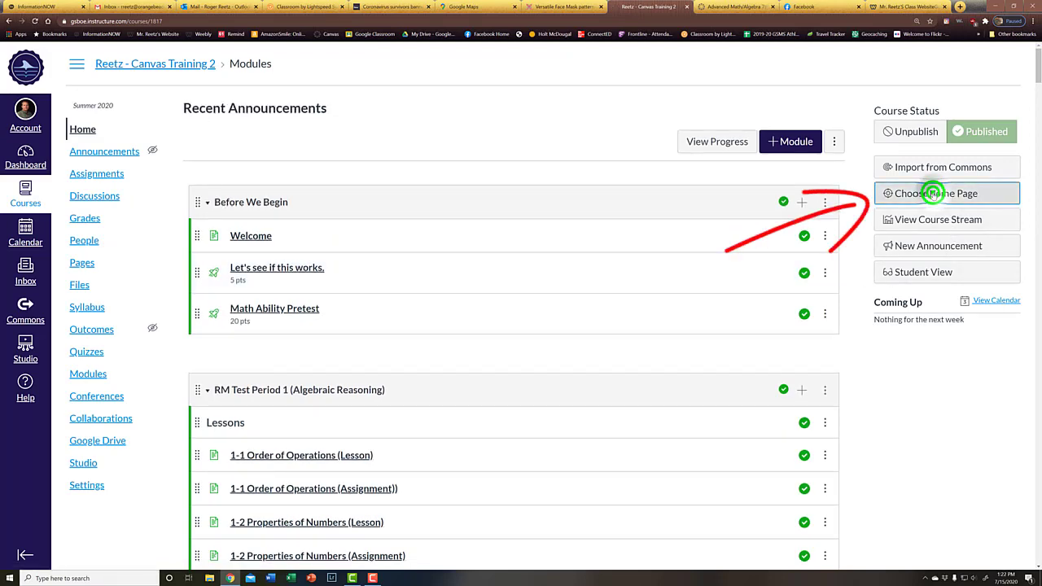
left_click(934, 196)
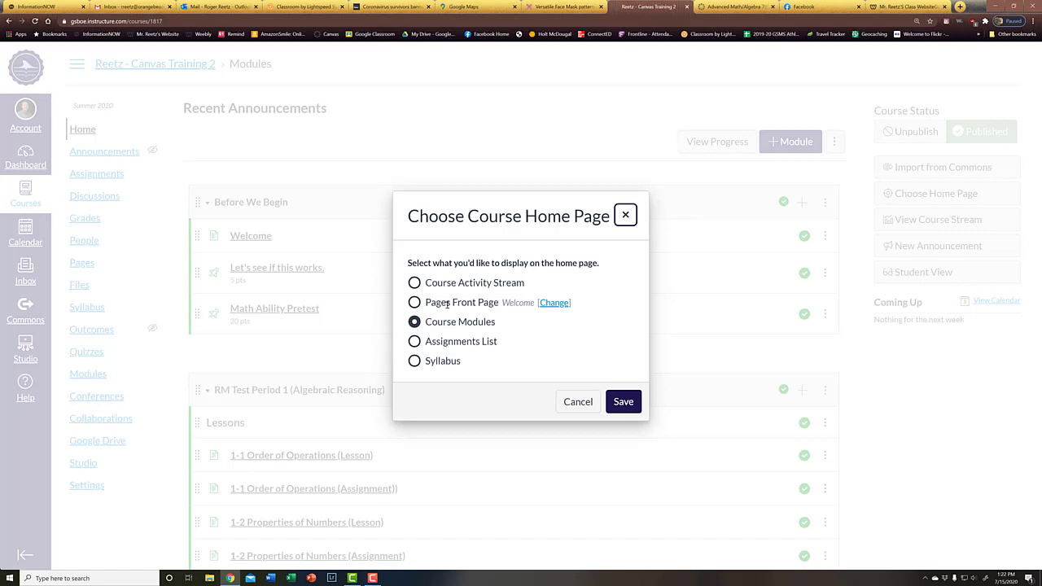
left_click(414, 302)
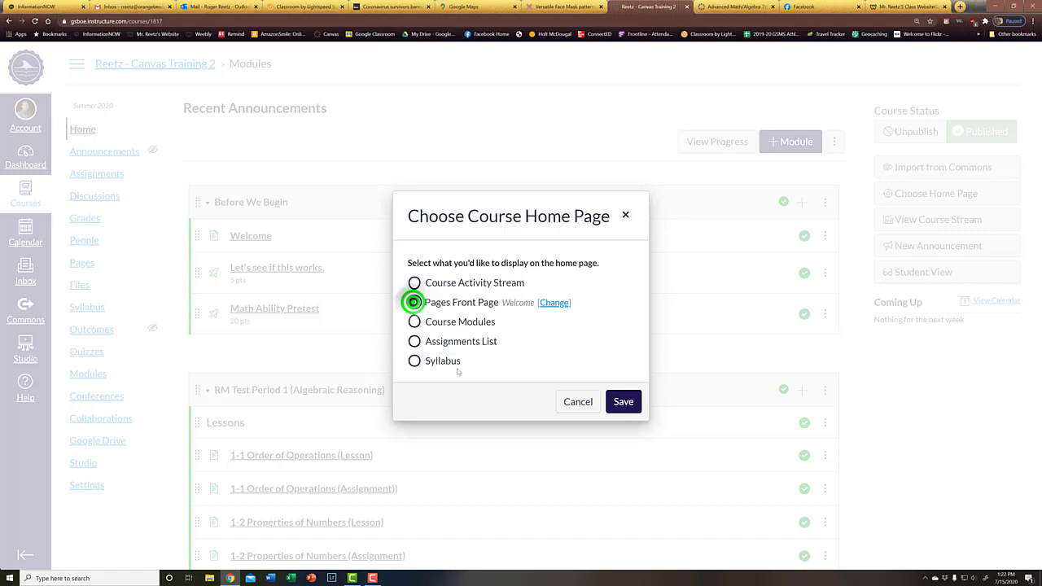
left_click(620, 404)
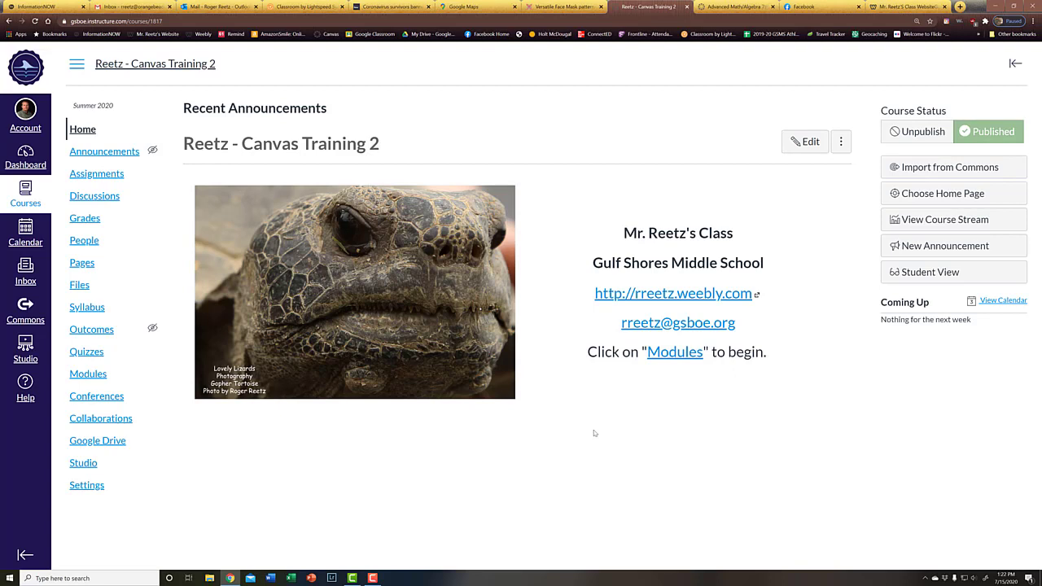
Test the home page's Modules link, return, then open Modules from the course navigation
left_click(674, 351)
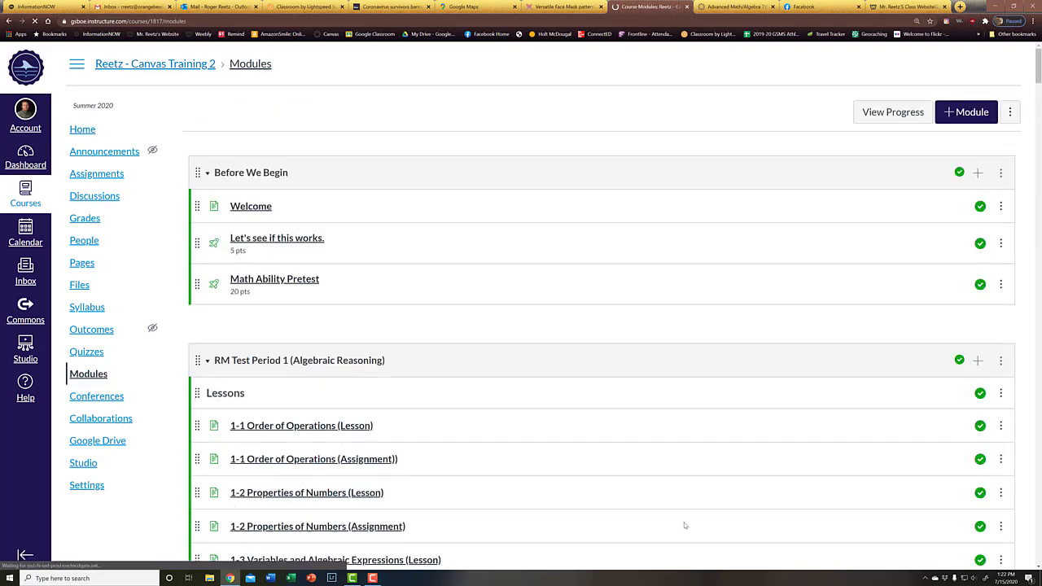
key("alt+Left")
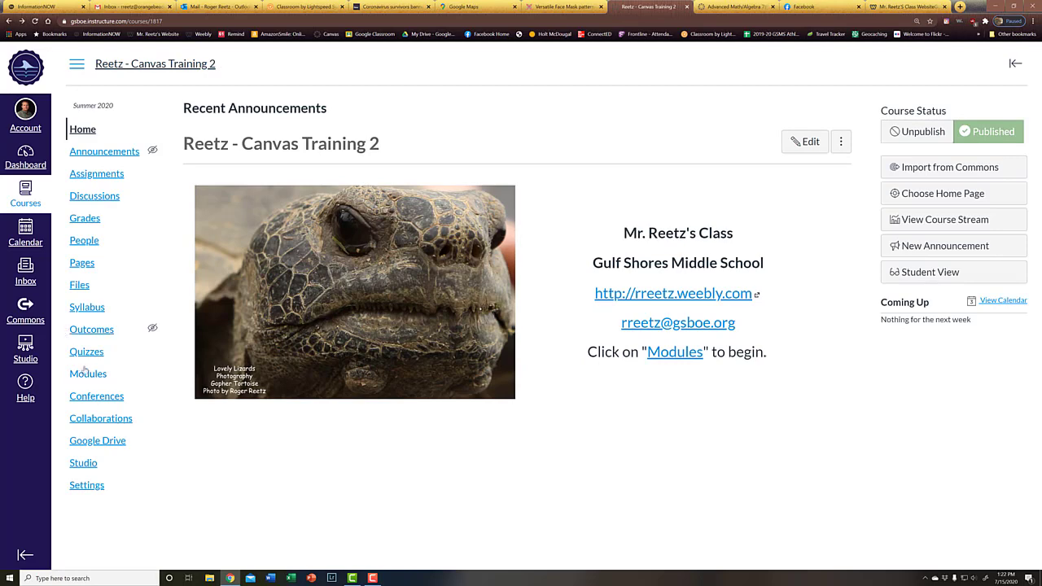
left_click(87, 373)
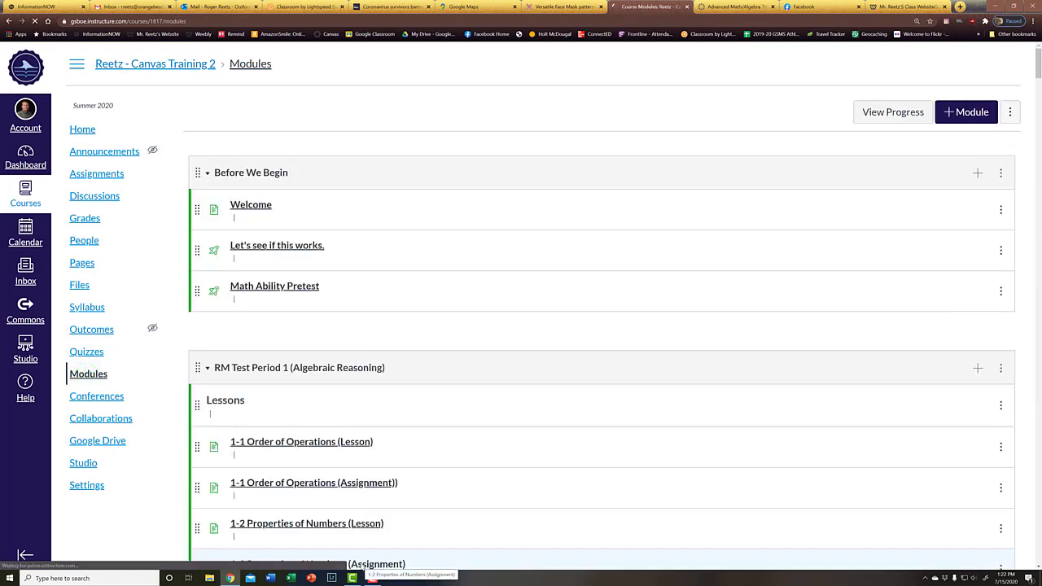